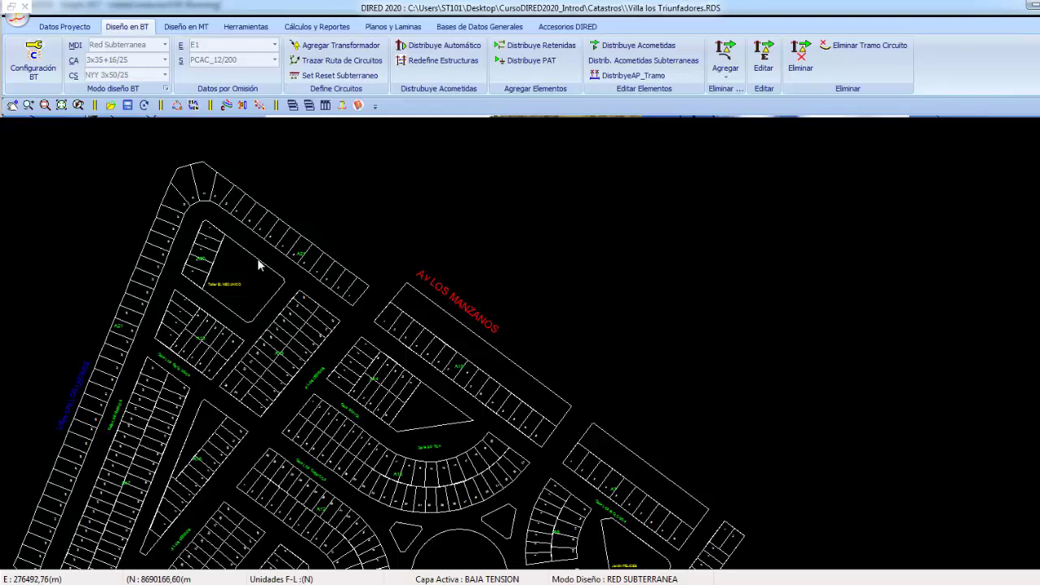
Step: Open Configuración General BT and inspect the demand table, selecting the Tipo B value of 1500 W
{"action": "middle_click_drag", "start_coordinate": [260, 266], "coordinate": [340, 239]}
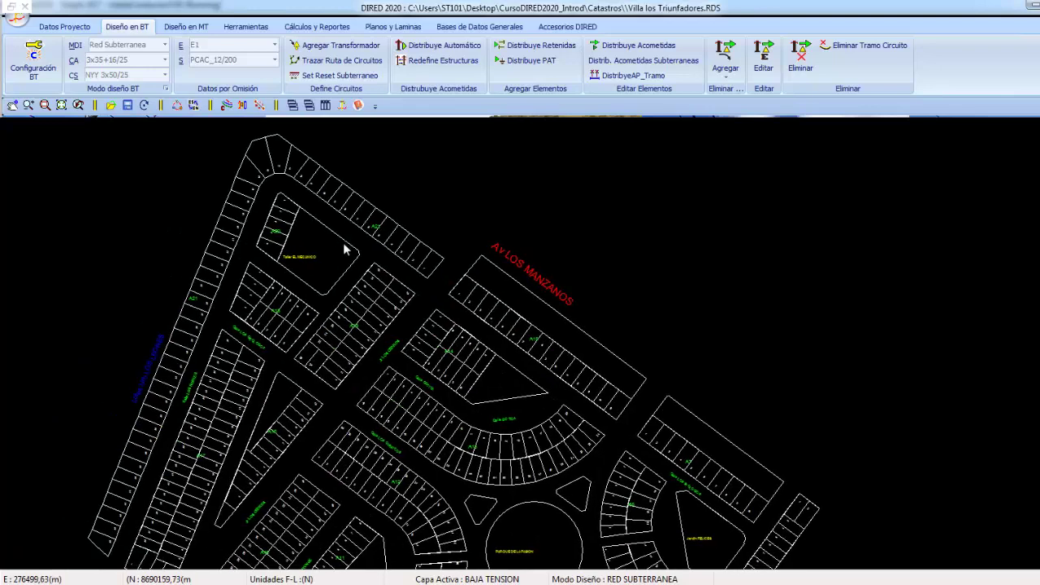
{"action": "left_click", "coordinate": [81, 27]}
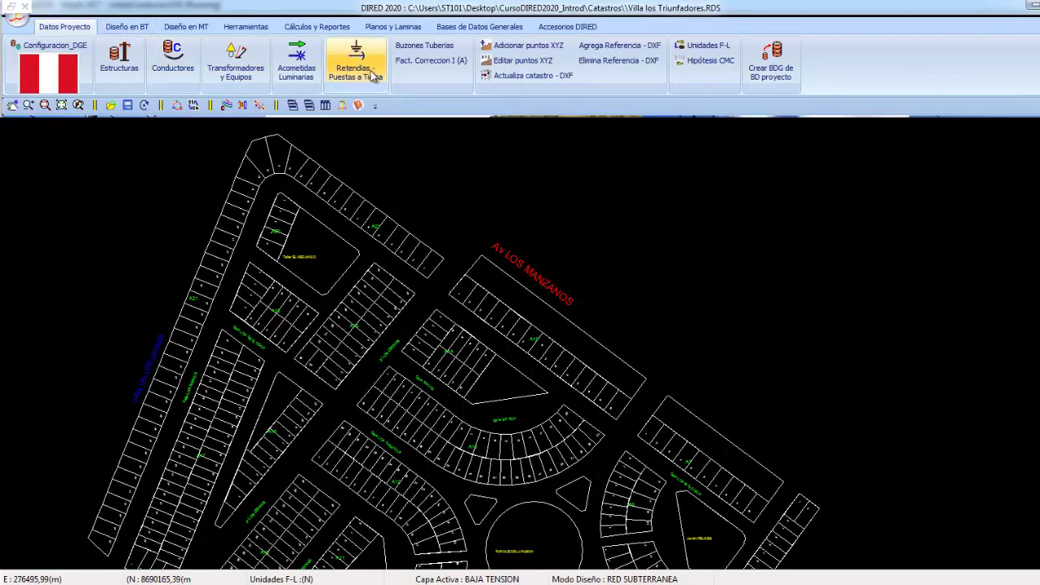
{"action": "middle_click_drag", "start_coordinate": [450, 301], "coordinate": [416, 273]}
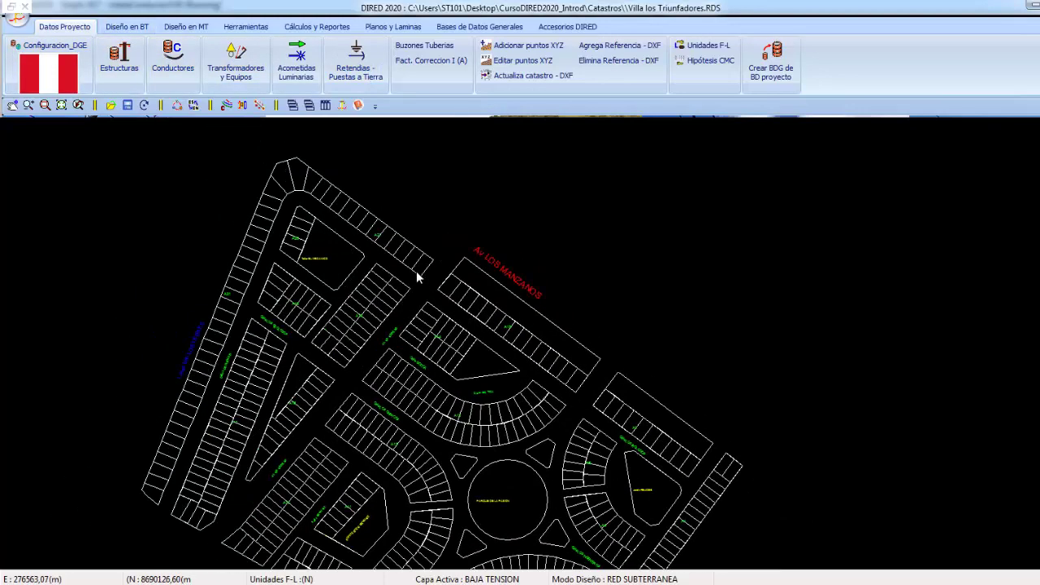
{"action": "middle_click_drag", "start_coordinate": [342, 244], "coordinate": [360, 295]}
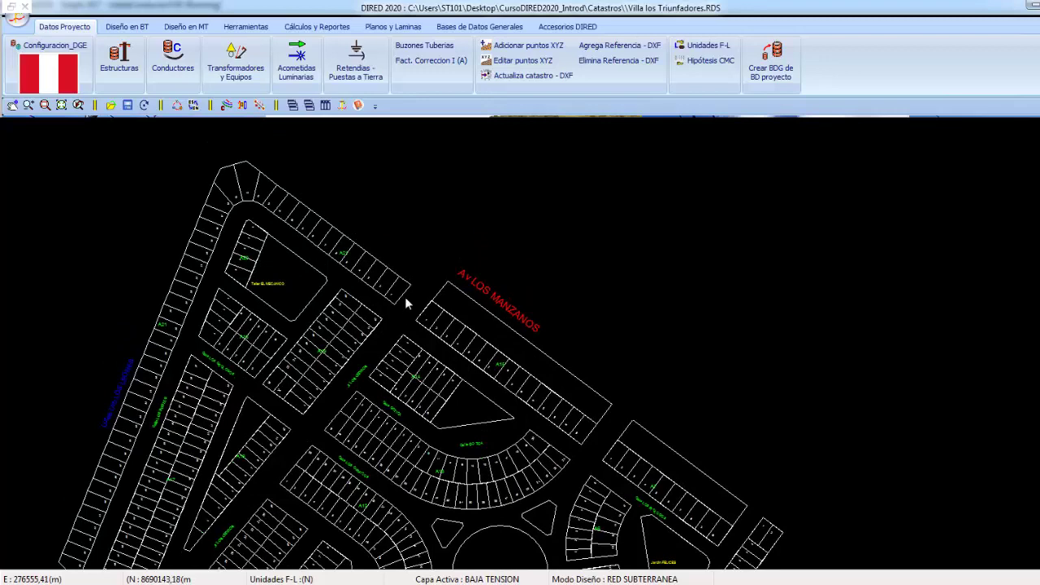
{"action": "left_click", "coordinate": [134, 29]}
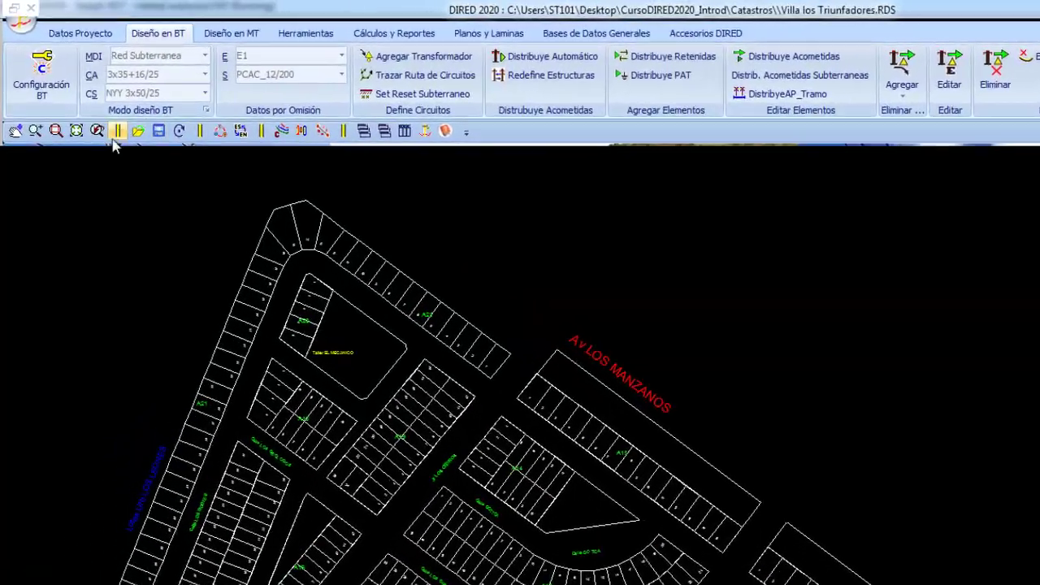
{"action": "left_click", "coordinate": [47, 91]}
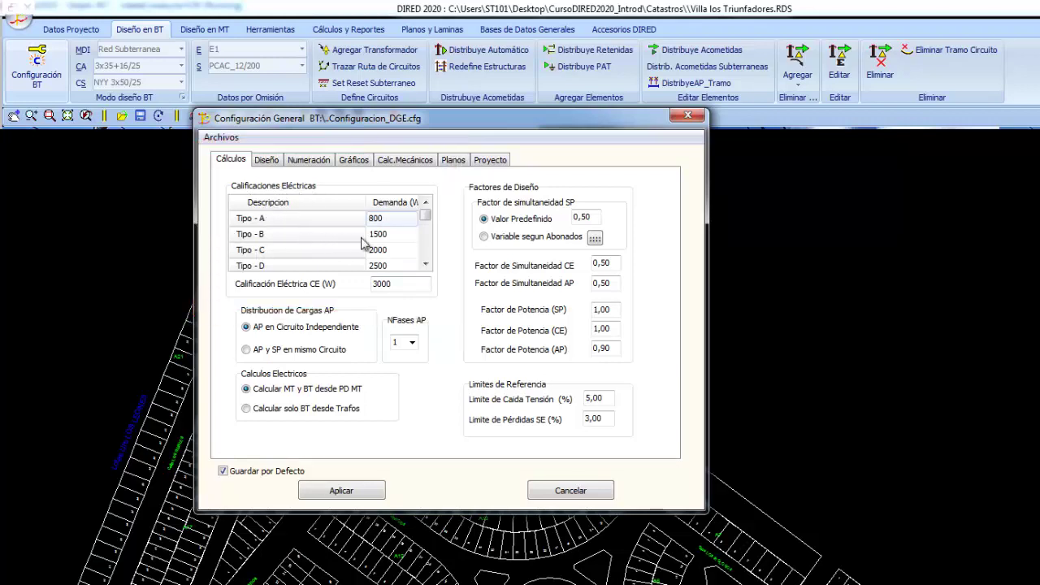
{"action": "left_click", "coordinate": [395, 235]}
{"action": "double_click", "coordinate": [363, 240]}
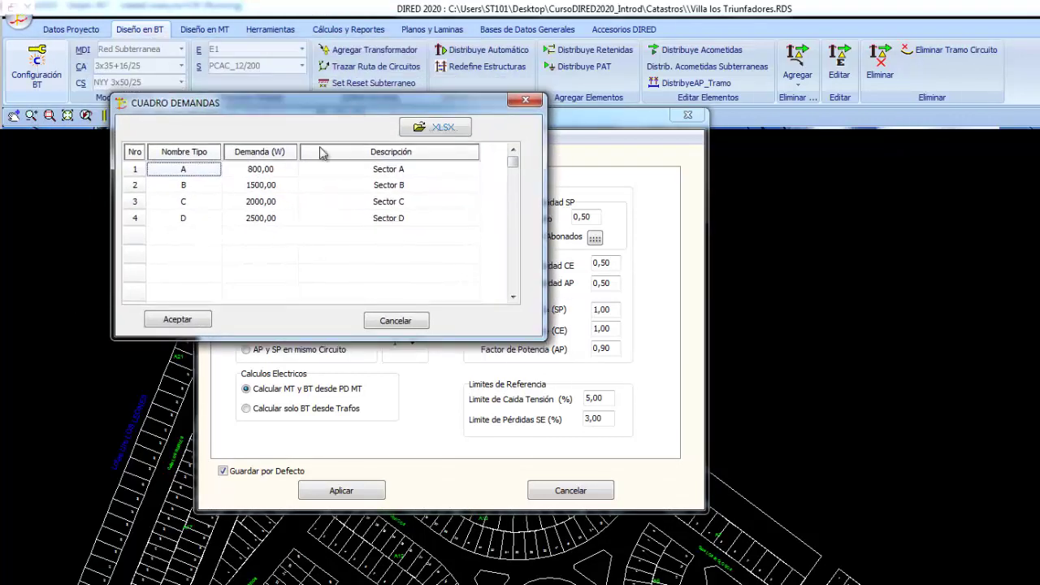
{"action": "left_click", "coordinate": [291, 174]}
{"action": "left_click", "coordinate": [280, 174]}
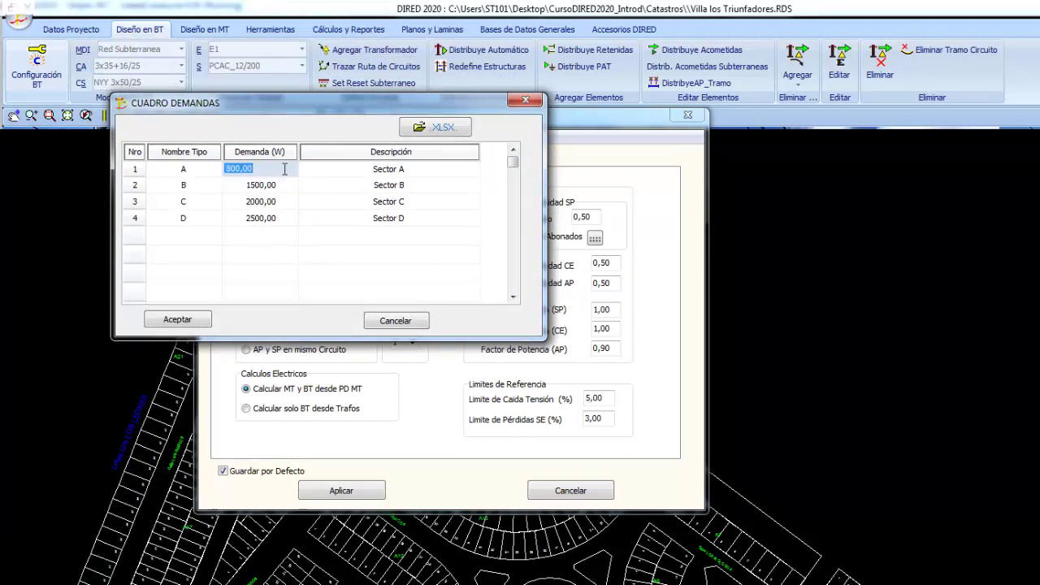
{"action": "type", "text": "4"}
{"action": "left_click", "coordinate": [284, 187]}
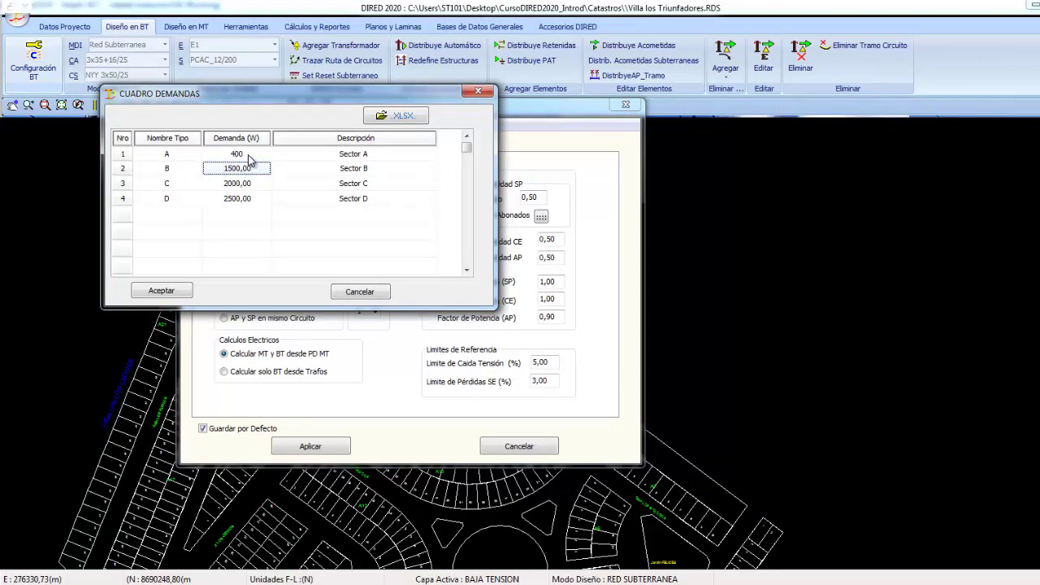
{"action": "right_click", "coordinate": [203, 197]}
{"action": "left_click", "coordinate": [224, 228]}
{"action": "right_click", "coordinate": [193, 206]}
{"action": "left_click", "coordinate": [218, 227]}
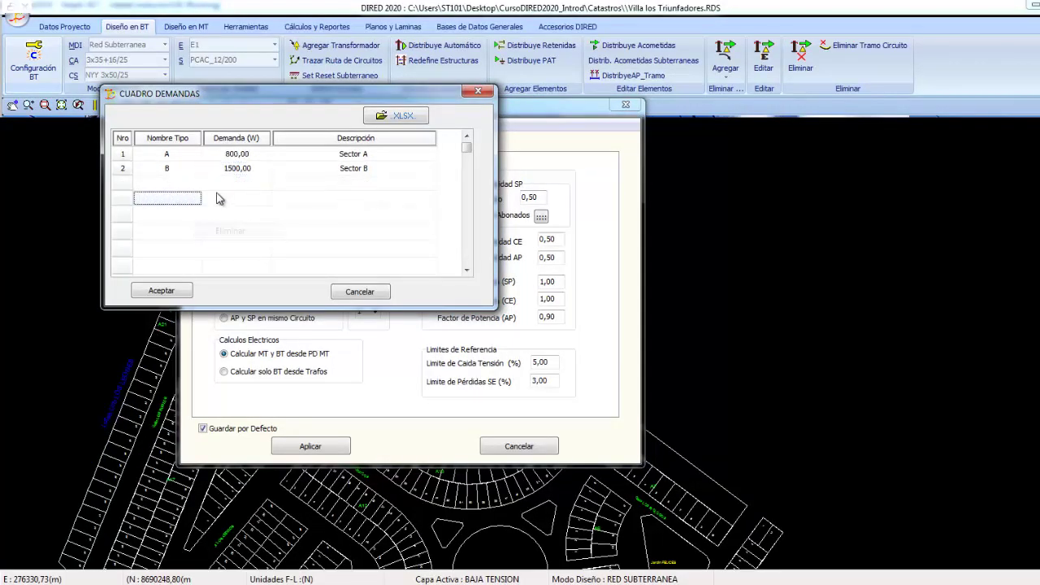
{"action": "right_click", "coordinate": [171, 168]}
{"action": "left_click", "coordinate": [208, 198]}
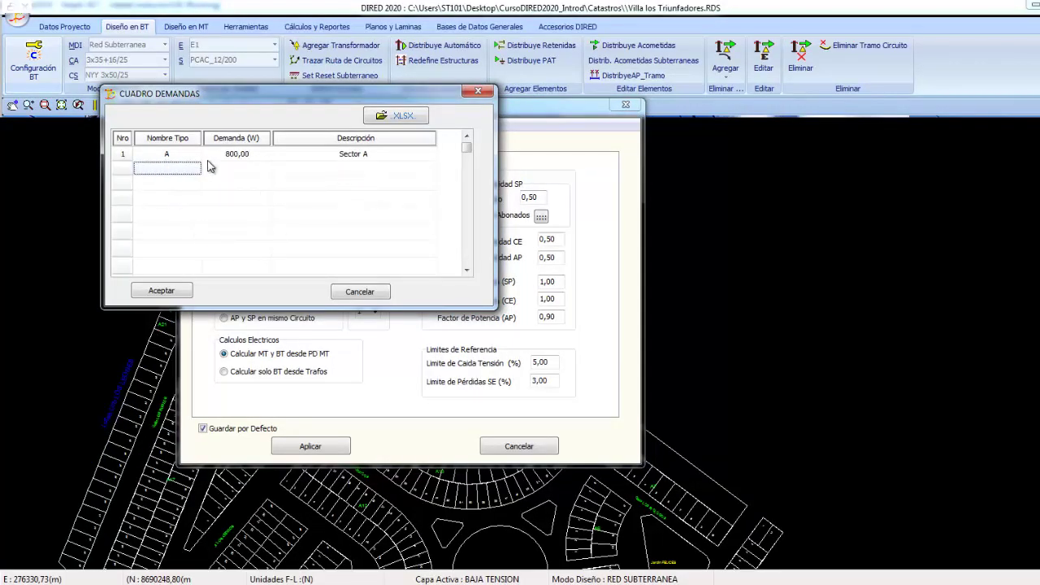
{"action": "right_click", "coordinate": [209, 165]}
{"action": "left_click", "coordinate": [224, 172]}
{"action": "right_click", "coordinate": [213, 170]}
{"action": "left_click", "coordinate": [229, 176]}
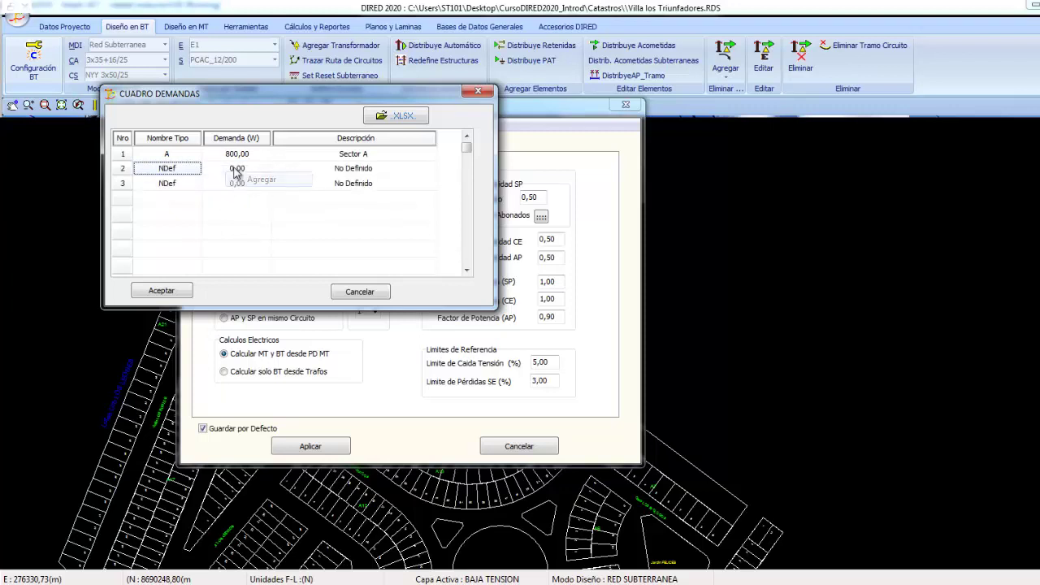
{"action": "left_click", "coordinate": [241, 177]}
{"action": "left_click", "coordinate": [360, 291]}
{"action": "double_click", "coordinate": [293, 213]}
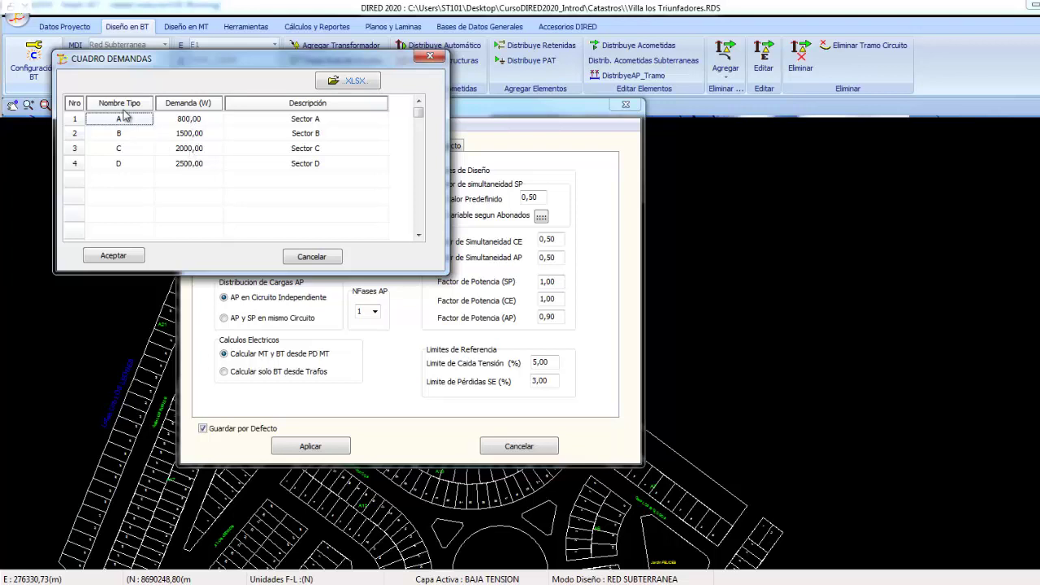
{"action": "left_click", "coordinate": [121, 135]}
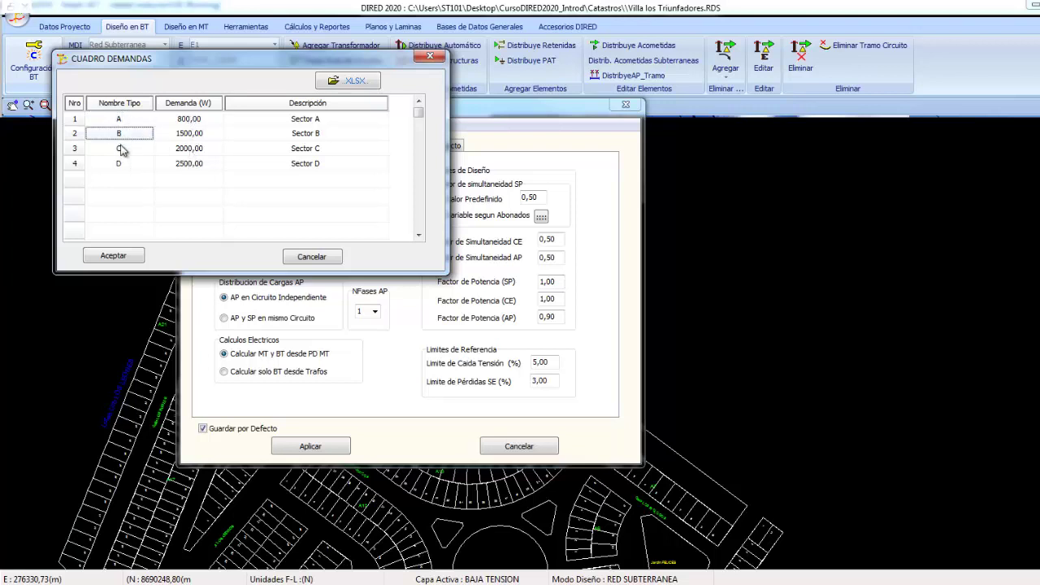
{"action": "left_click", "coordinate": [122, 148]}
{"action": "left_click", "coordinate": [122, 164]}
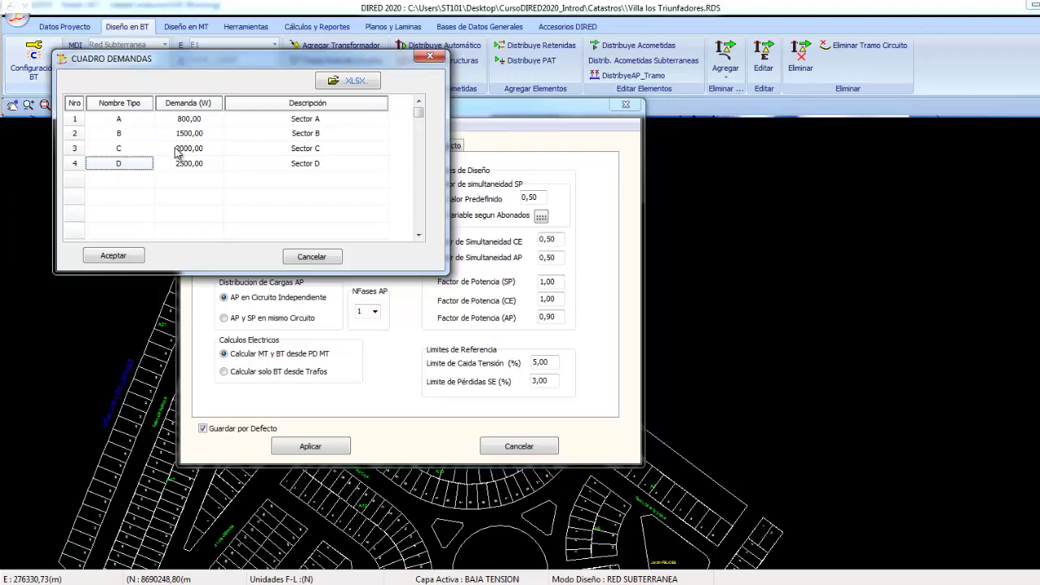
{"action": "left_click", "coordinate": [307, 257]}
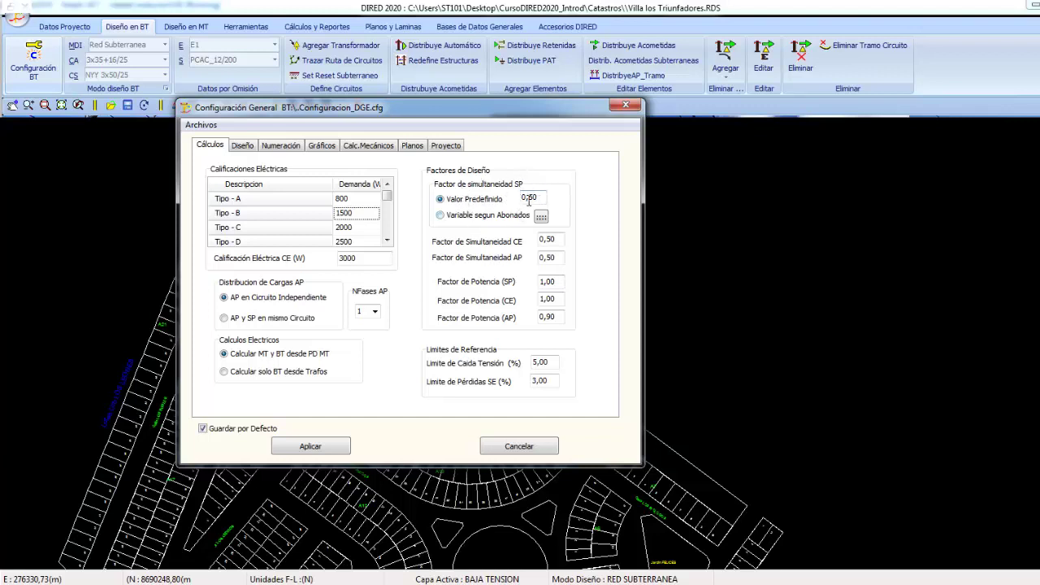
Step: Switch the SP factor from 0,50 to Variable segun Abonados and review its 24-range table (1,00 to 0,49)
{"action": "double_click", "coordinate": [538, 198]}
{"action": "left_click", "coordinate": [443, 215]}
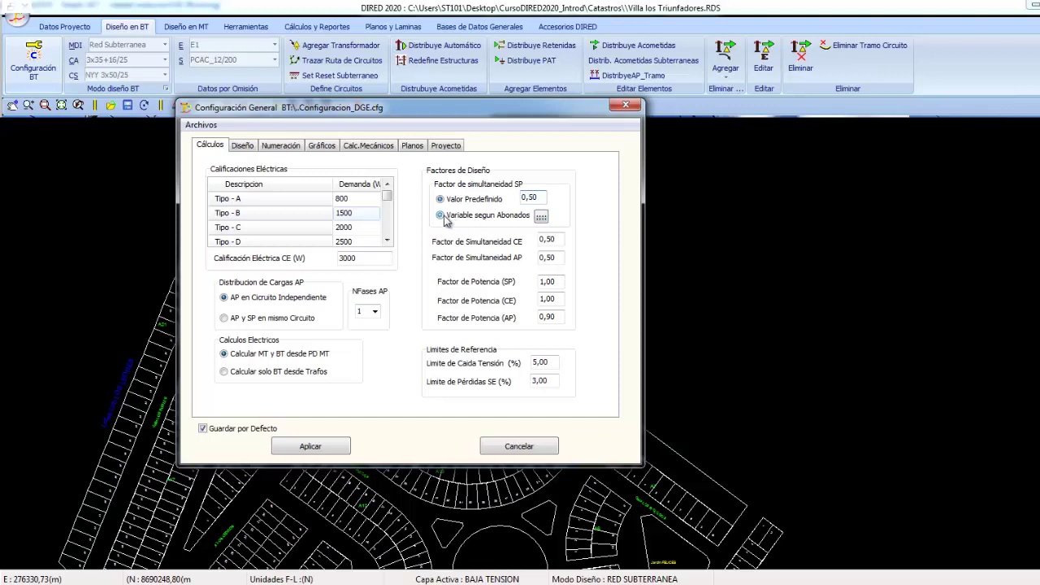
{"action": "left_click", "coordinate": [541, 218]}
{"action": "left_click_drag", "start_coordinate": [236, 82], "coordinate": [370, 105]}
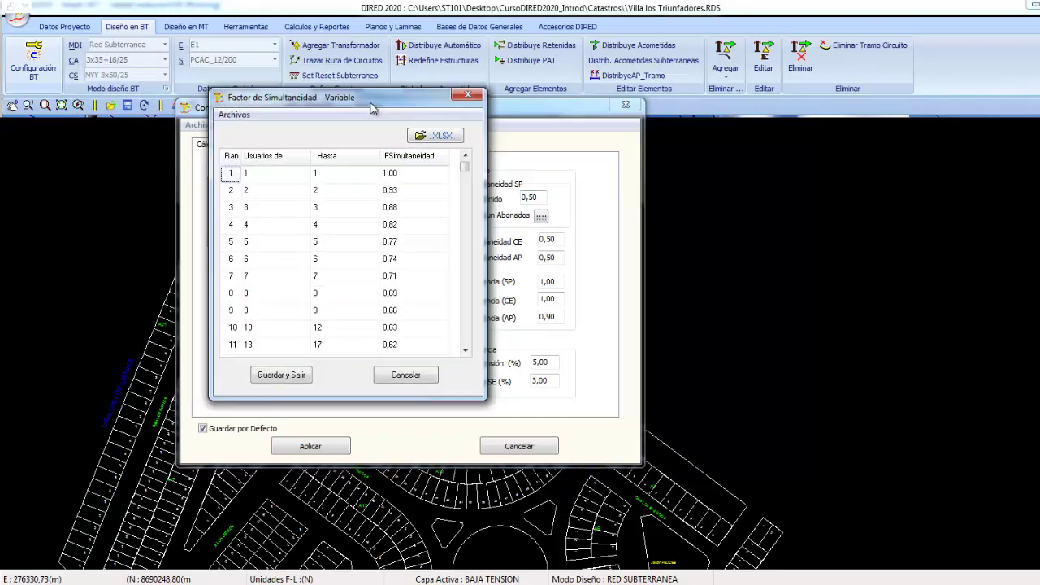
{"action": "left_click", "coordinate": [341, 208]}
{"action": "key", "text": "Down"}
{"action": "key", "text": "Down"}
{"action": "key", "text": "Down"}
{"action": "key", "text": "Down"}
{"action": "key", "text": "Down"}
{"action": "key", "text": "Down"}
{"action": "key", "text": "Down"}
{"action": "key", "text": "Down"}
{"action": "key", "text": "Down"}
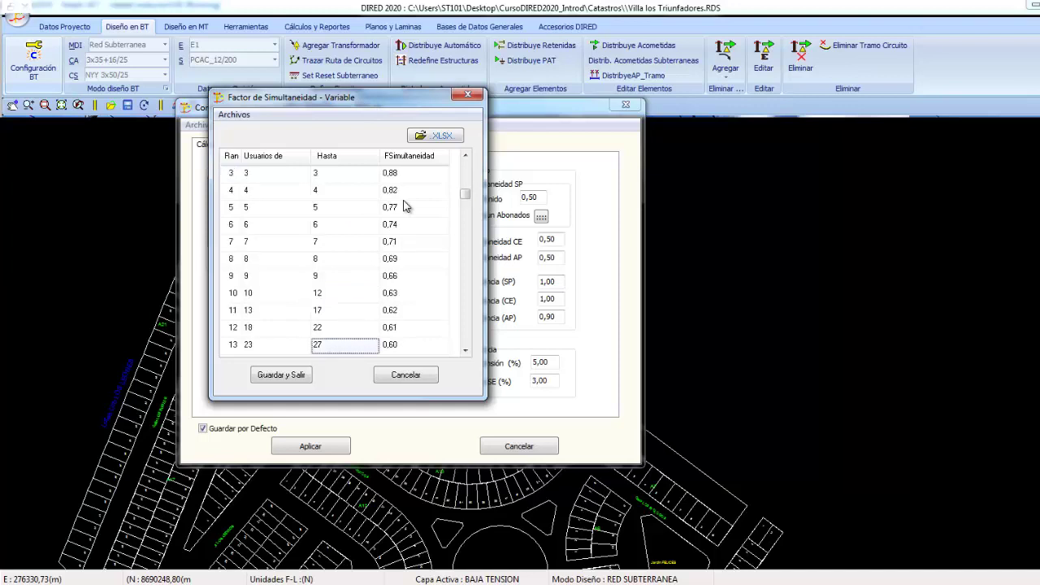
{"action": "key", "text": "Down"}
{"action": "key", "text": "Down"}
{"action": "key", "text": "Down"}
{"action": "left_click", "coordinate": [397, 276]}
{"action": "key", "text": "Down"}
{"action": "key", "text": "Down"}
{"action": "key", "text": "Down"}
{"action": "key", "text": "Down"}
{"action": "key", "text": "Down"}
{"action": "key", "text": "Down"}
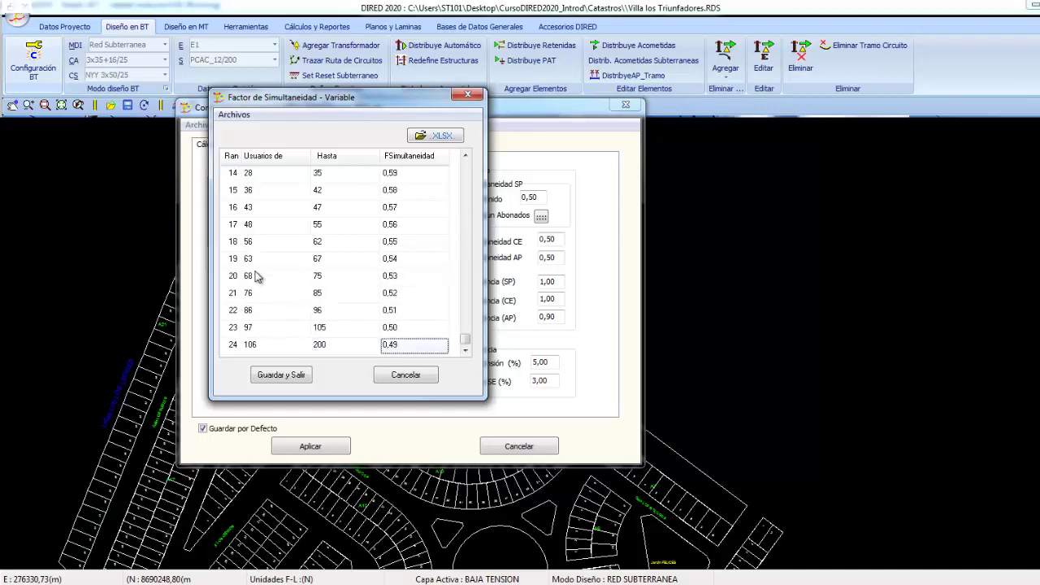
{"action": "key", "text": "Up"}
{"action": "key", "text": "Up"}
{"action": "key", "text": "Up"}
{"action": "key", "text": "Up"}
{"action": "key", "text": "Up"}
{"action": "key", "text": "Up"}
{"action": "key", "text": "Up"}
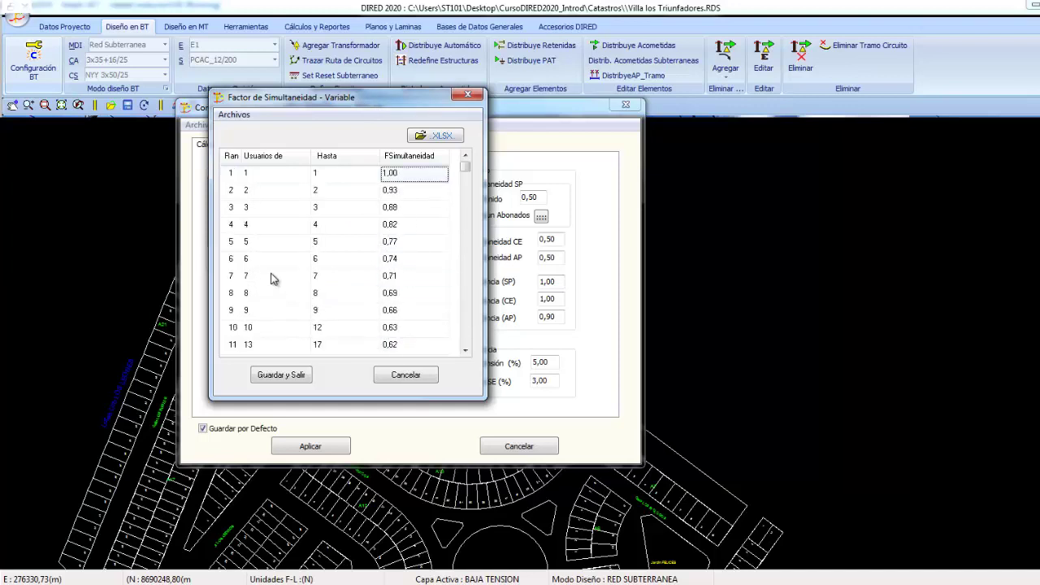
{"action": "left_click", "coordinate": [402, 375]}
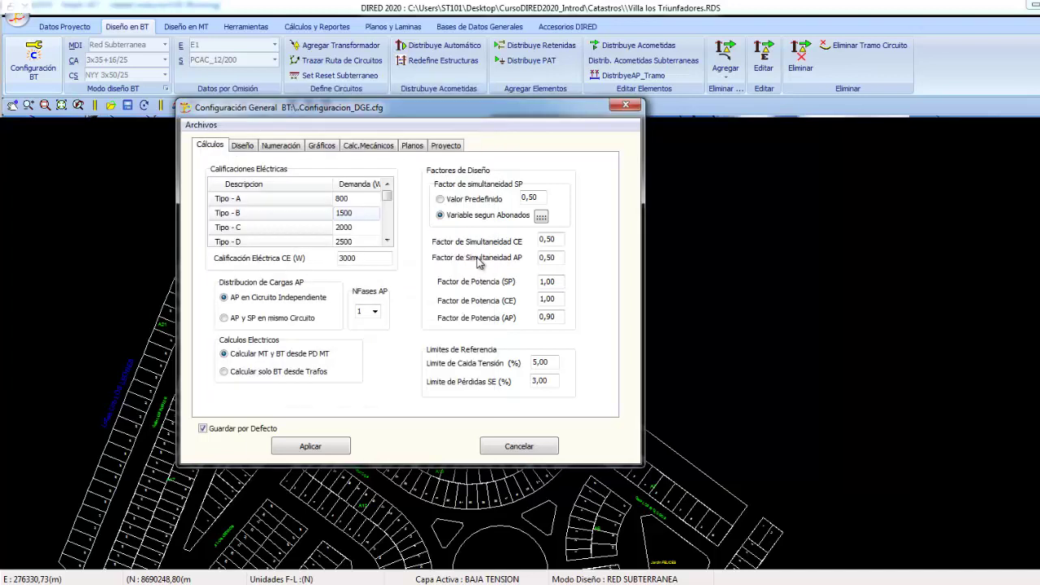
Step: Restore the SP factor to Valor Predefinido, checking the AP factor 0,50 and the 5,00 drop limit
{"action": "left_click", "coordinate": [440, 199]}
{"action": "double_click", "coordinate": [560, 258]}
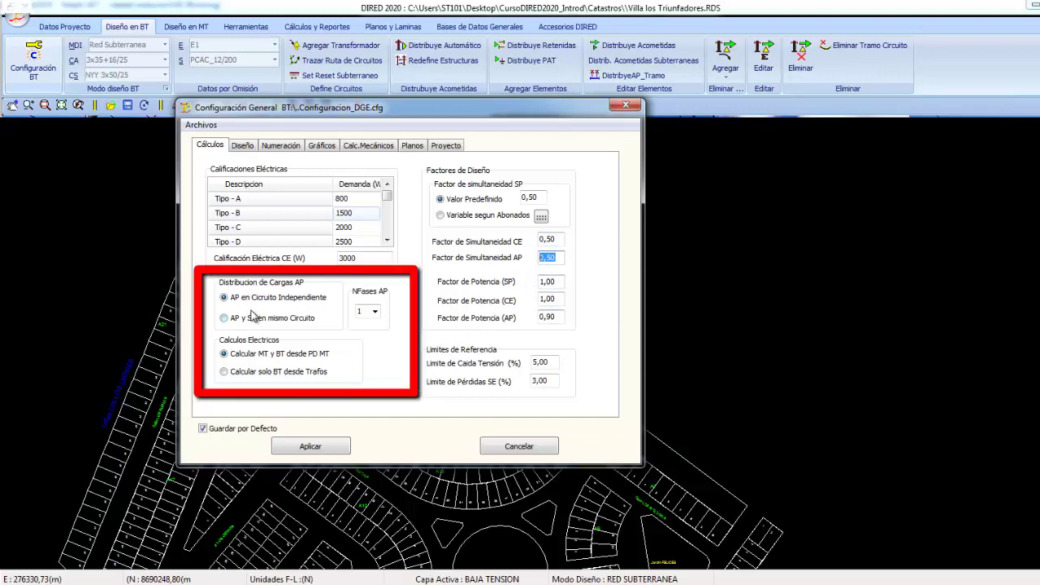
{"action": "left_click", "coordinate": [260, 301]}
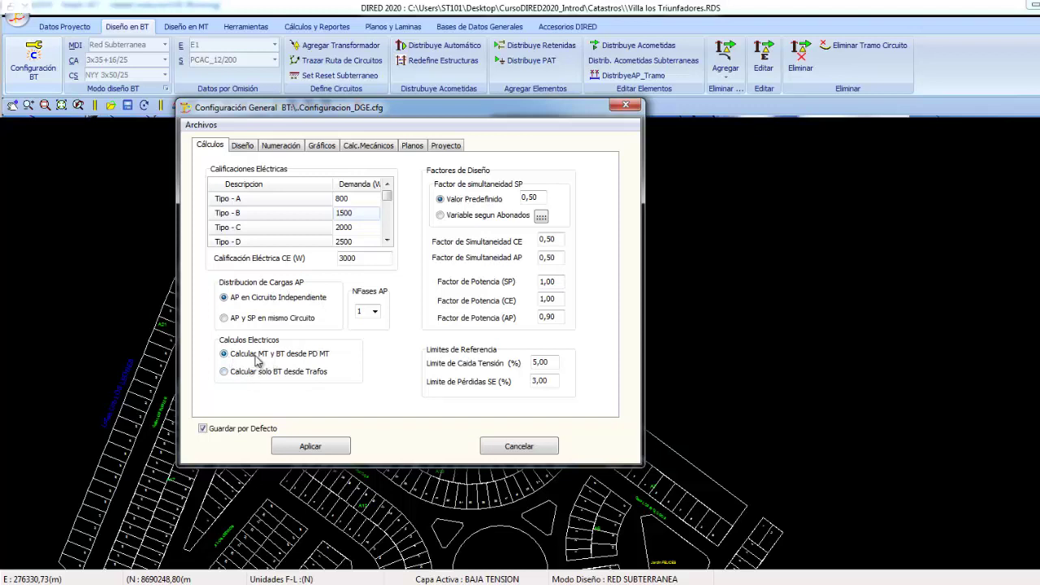
{"action": "double_click", "coordinate": [547, 366]}
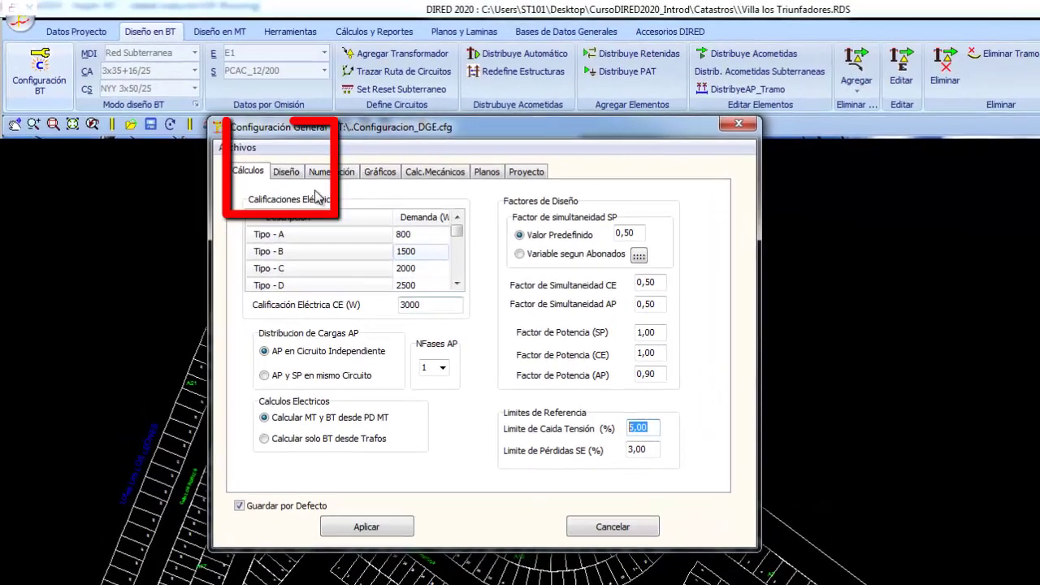
{"action": "left_click", "coordinate": [242, 146]}
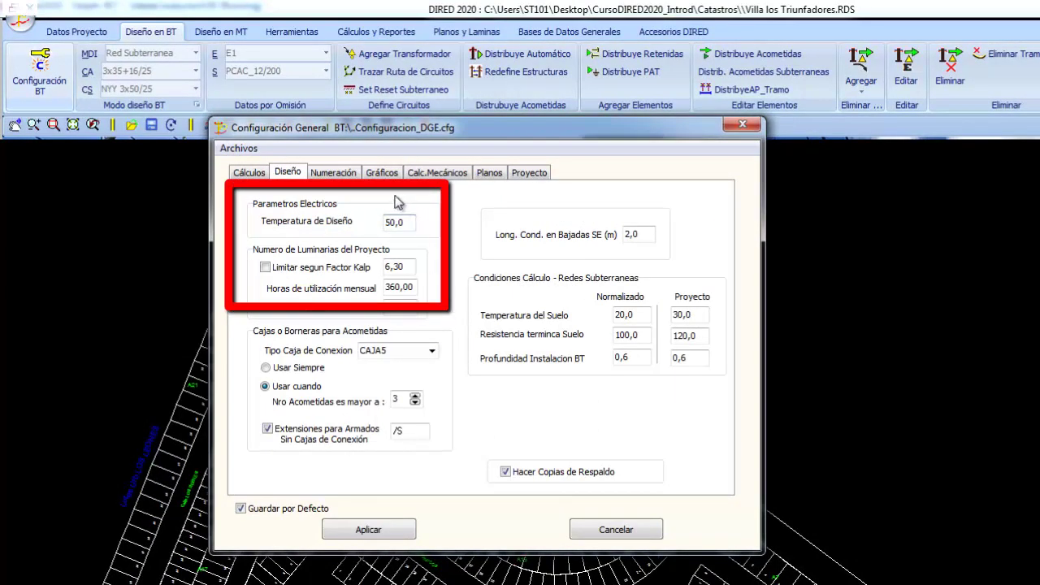
Step: Review the BT design values: 50,0 temperature, soil 20,0/30,0, resistance 120,0, depth 0,6, and the numbering settings
{"action": "double_click", "coordinate": [412, 223]}
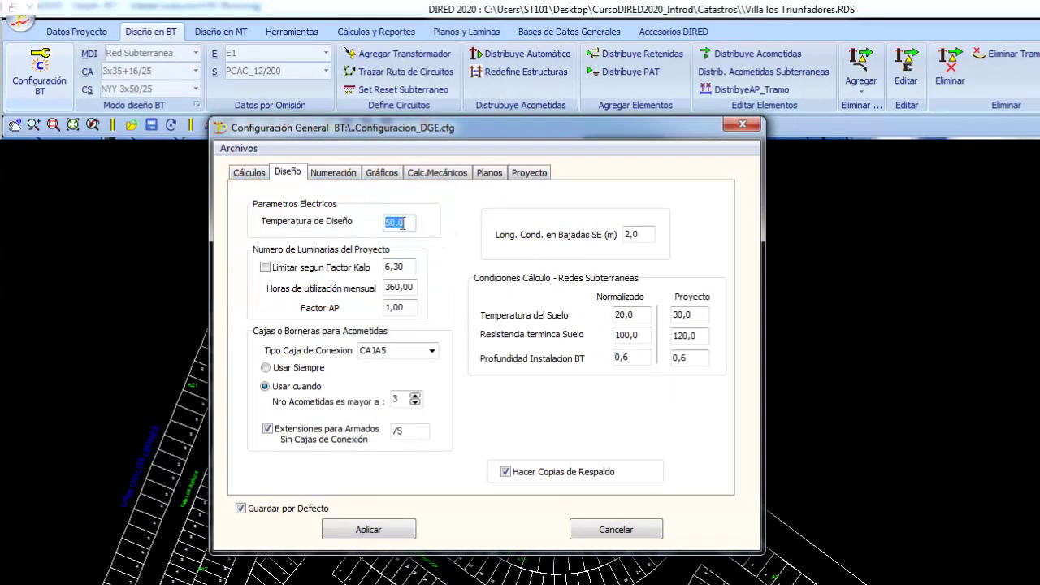
{"action": "left_click", "coordinate": [401, 224]}
{"action": "double_click", "coordinate": [398, 223]}
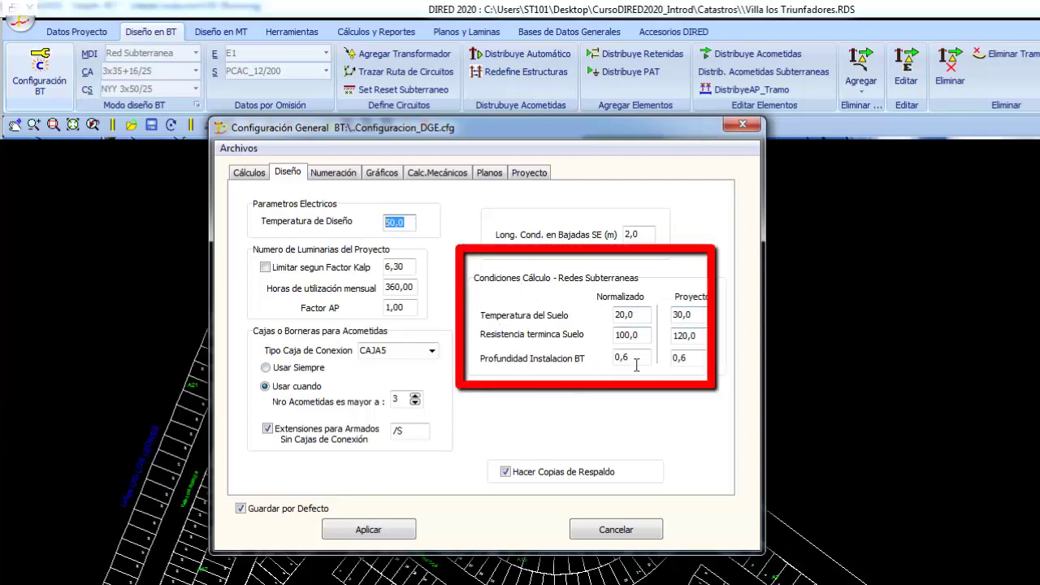
{"action": "left_click", "coordinate": [623, 315]}
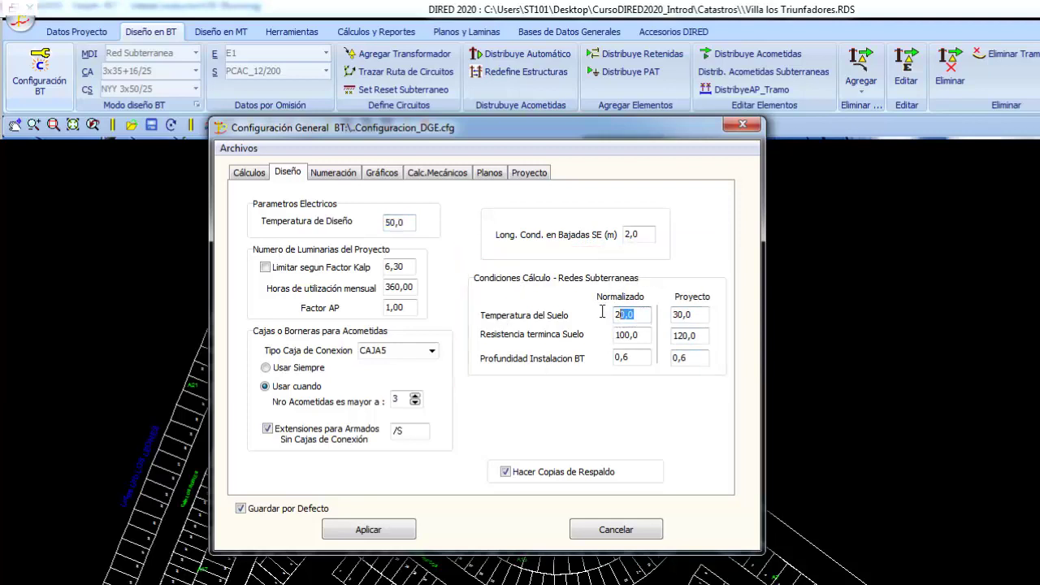
{"action": "left_click", "coordinate": [696, 314]}
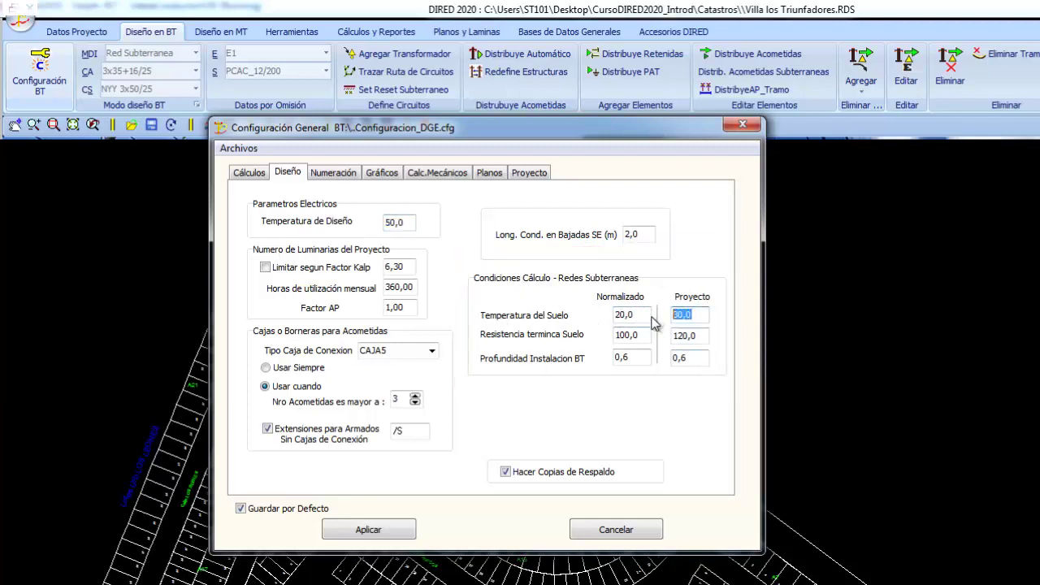
{"action": "left_click", "coordinate": [701, 338]}
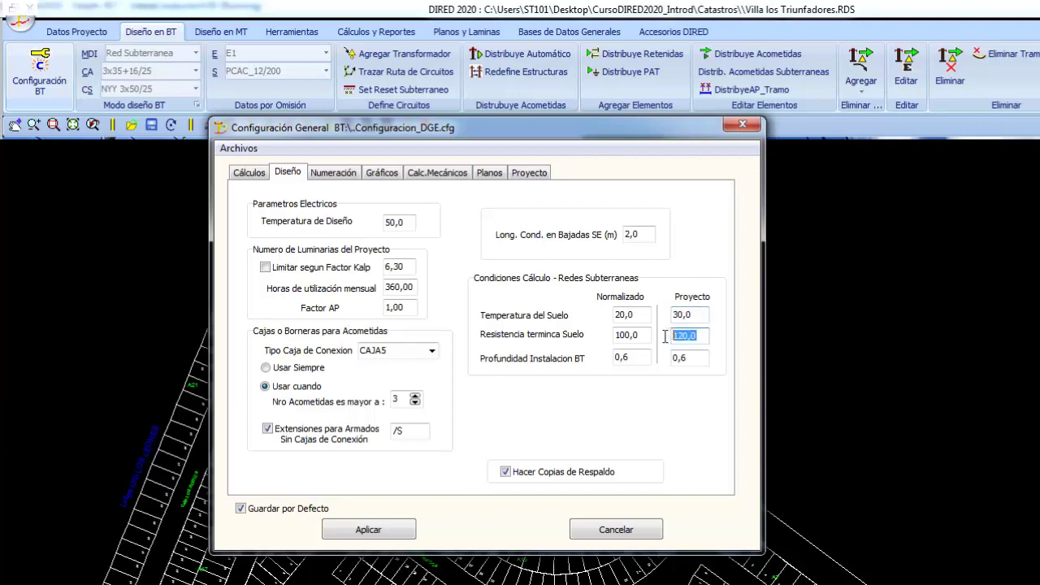
{"action": "left_click", "coordinate": [698, 361]}
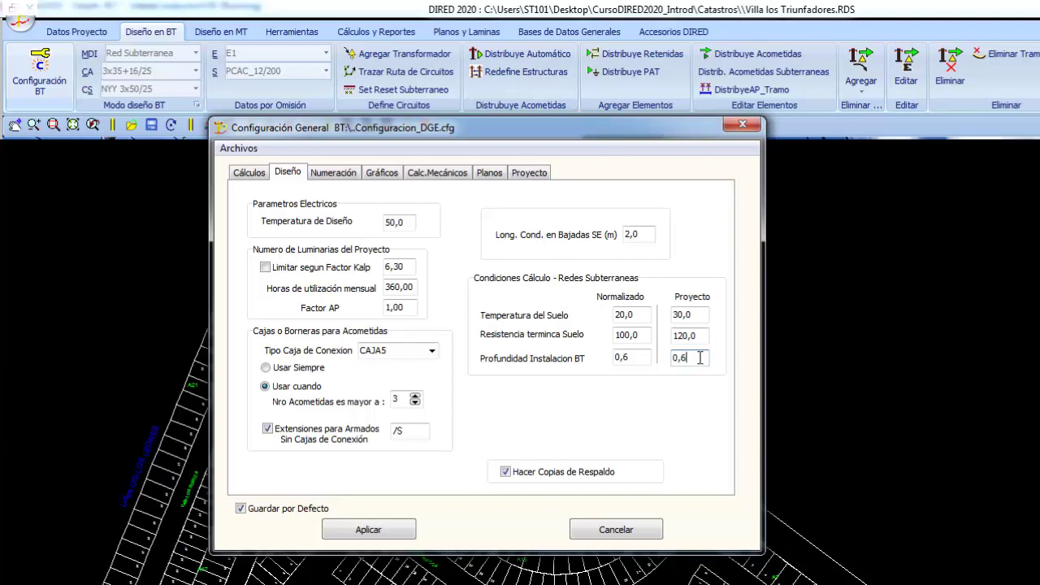
{"action": "double_click", "coordinate": [690, 359]}
{"action": "left_click", "coordinate": [333, 174]}
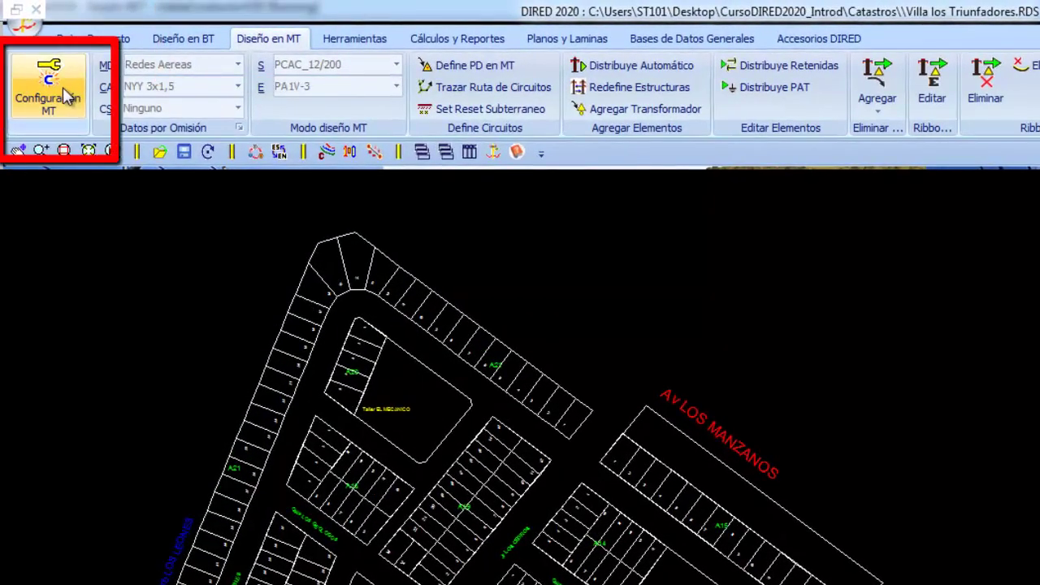
Step: In Configuración MT, keep 22,9 nominal voltage and switch electrical calculation to Detallado por Vano
{"action": "left_click", "coordinate": [67, 95]}
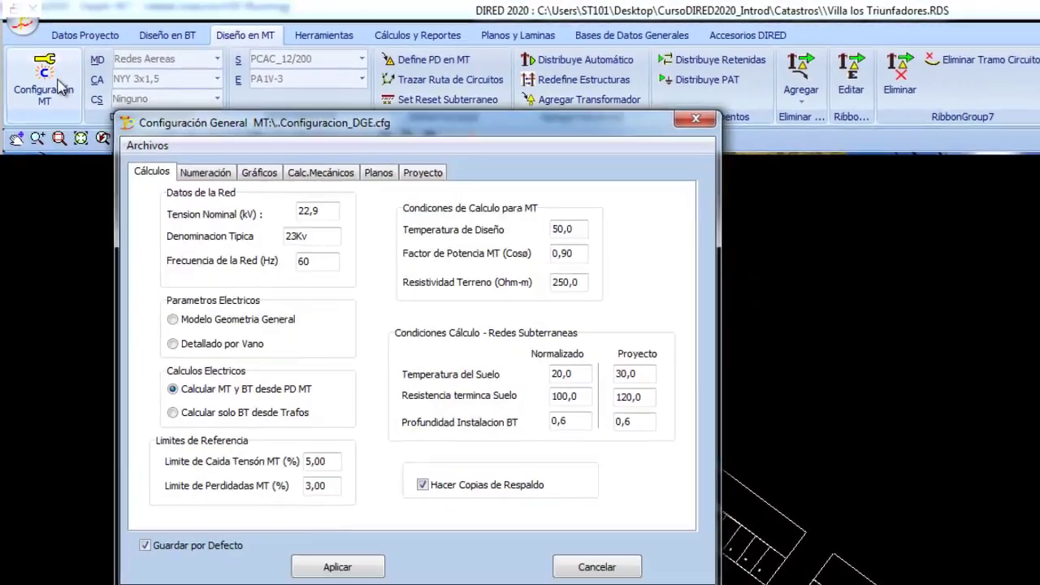
{"action": "left_click_drag", "start_coordinate": [221, 122], "coordinate": [301, 122]}
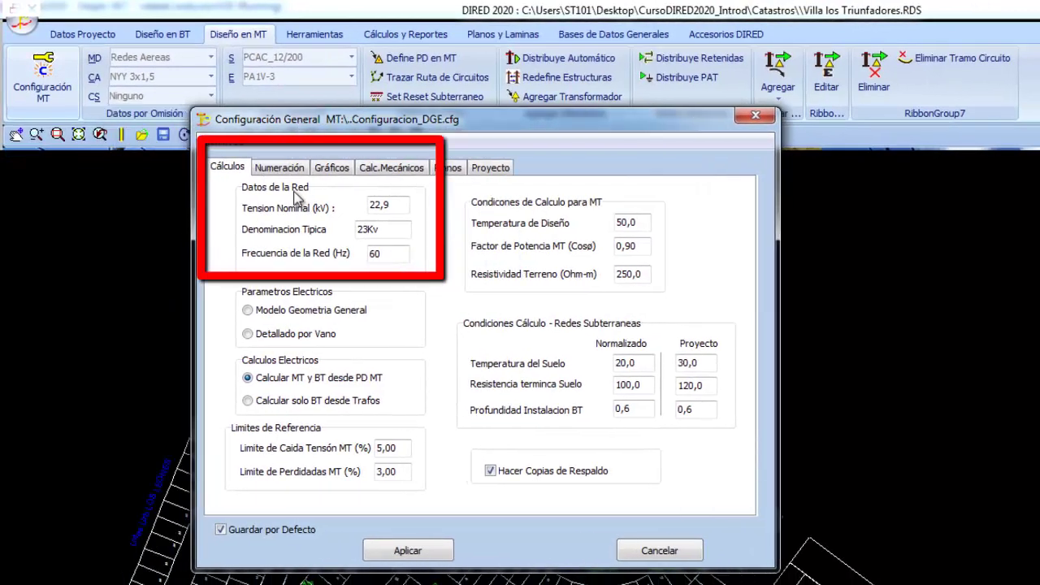
{"action": "double_click", "coordinate": [396, 207]}
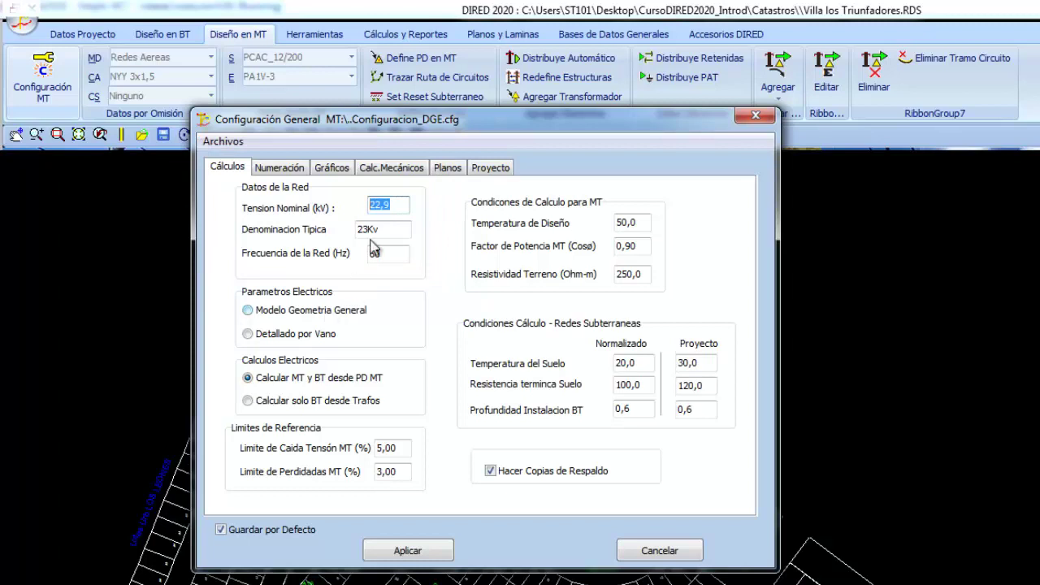
{"action": "left_click_drag", "start_coordinate": [396, 205], "coordinate": [347, 211]}
{"action": "left_click", "coordinate": [248, 310]}
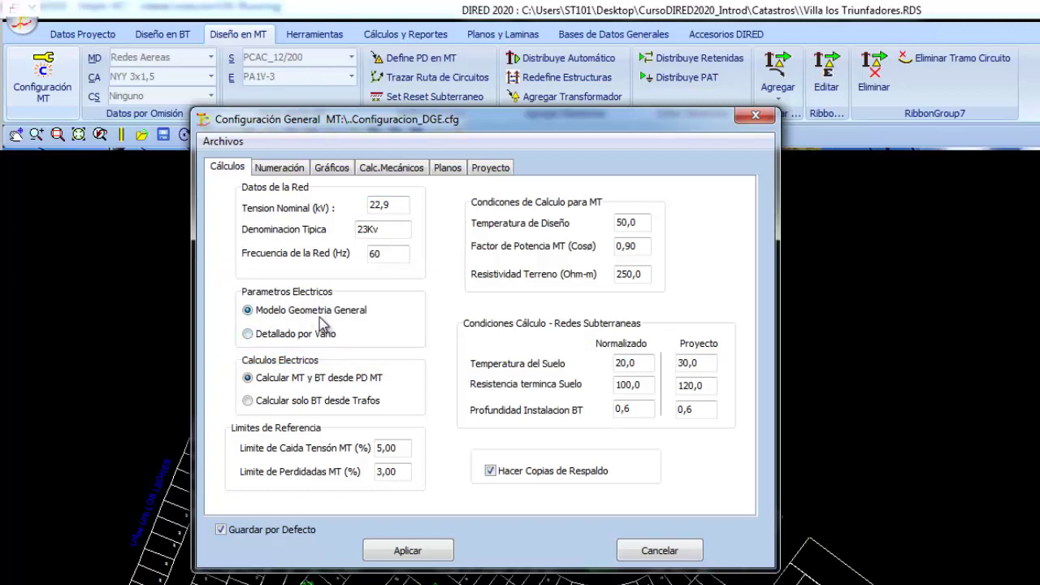
{"action": "left_click", "coordinate": [255, 337]}
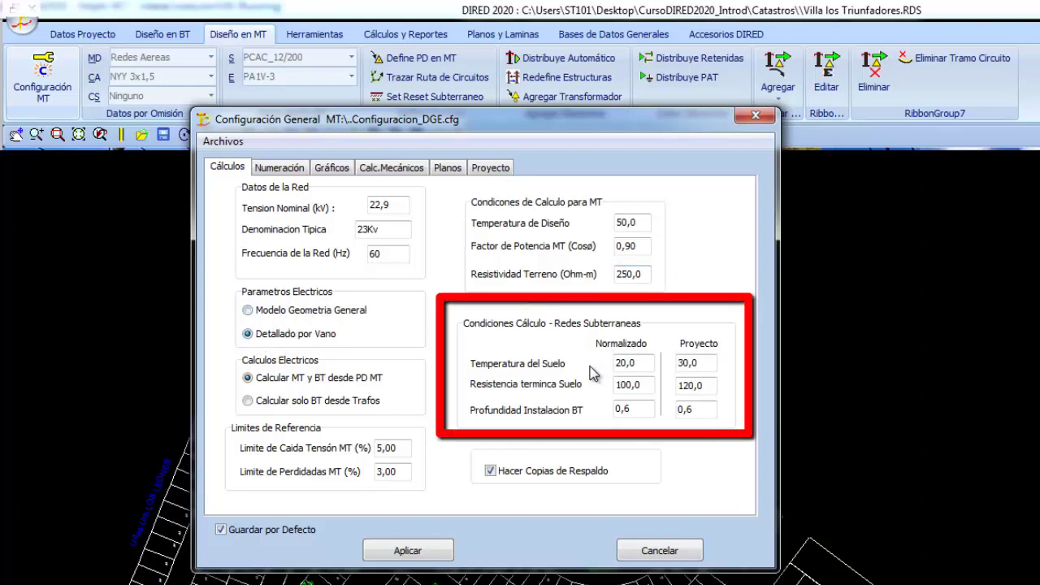
Step: Set both the project and standard BT installation depths to 0,8
{"action": "left_click", "coordinate": [683, 404]}
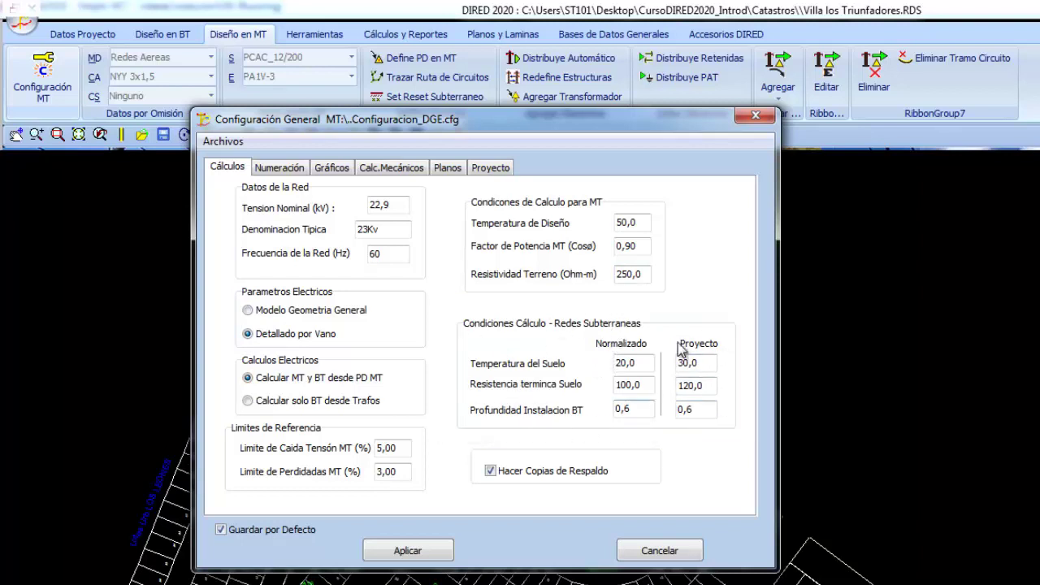
{"action": "double_click", "coordinate": [697, 409]}
{"action": "key", "text": "shift+Home"}
{"action": "type", "text": ",8"}
{"action": "left_click_drag", "start_coordinate": [641, 417], "coordinate": [582, 412]}
{"action": "type", "text": "0,"}
{"action": "type", "text": "8"}
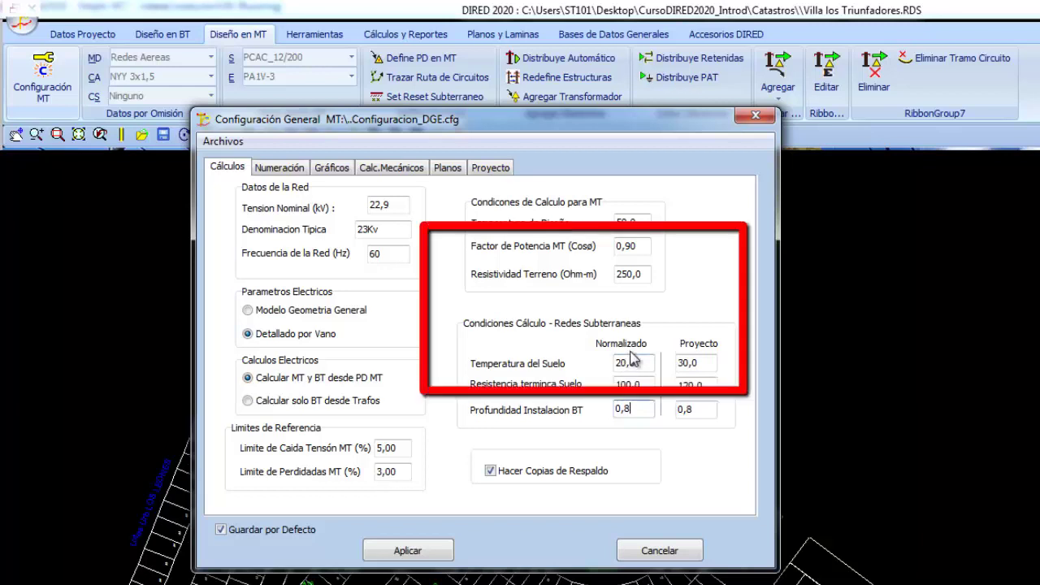
{"action": "left_click", "coordinate": [280, 167]}
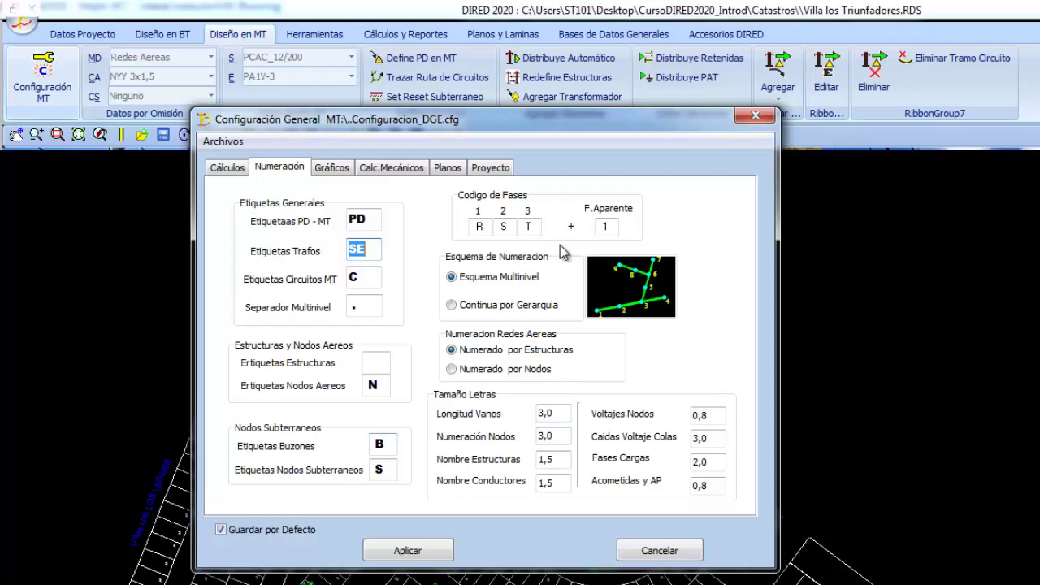
Step: Review the Gráficos, Calc.Mecánicos, Planos and Proyecto pages, then apply the MT configuration
{"action": "left_click", "coordinate": [335, 169]}
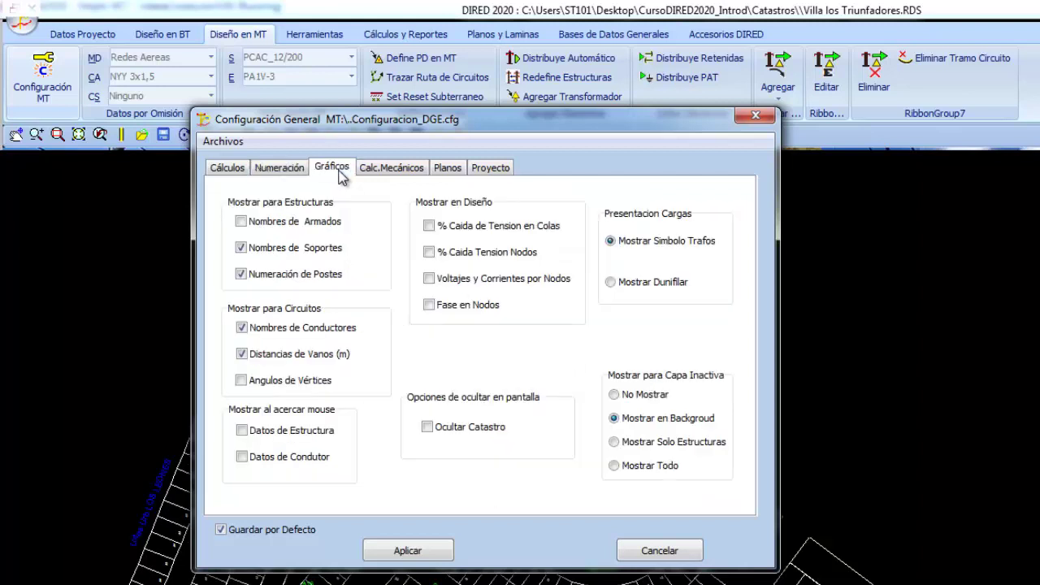
{"action": "left_click", "coordinate": [394, 172]}
{"action": "left_click", "coordinate": [450, 170]}
{"action": "left_click", "coordinate": [487, 169]}
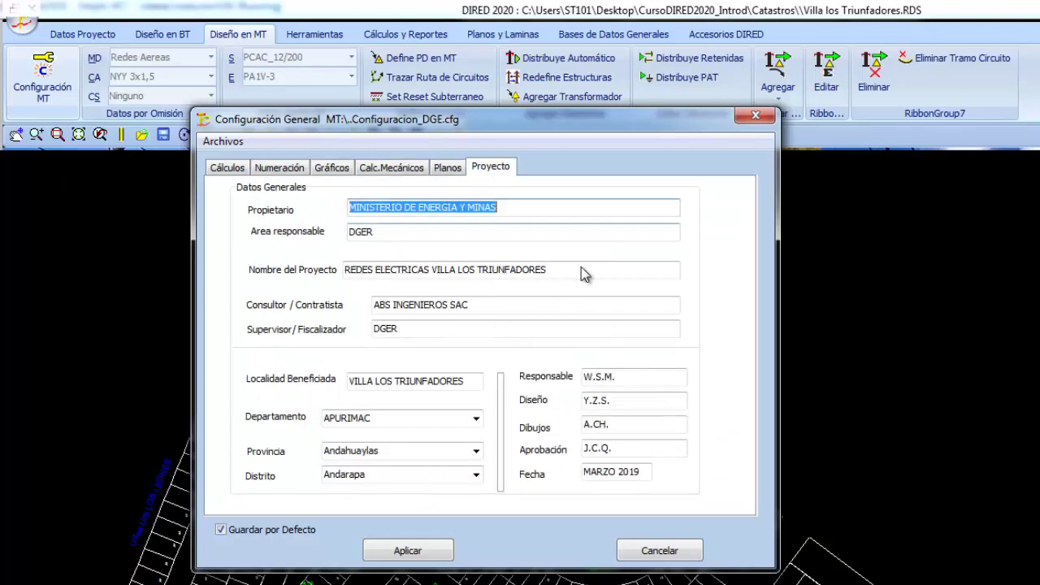
{"action": "left_click", "coordinate": [407, 550]}
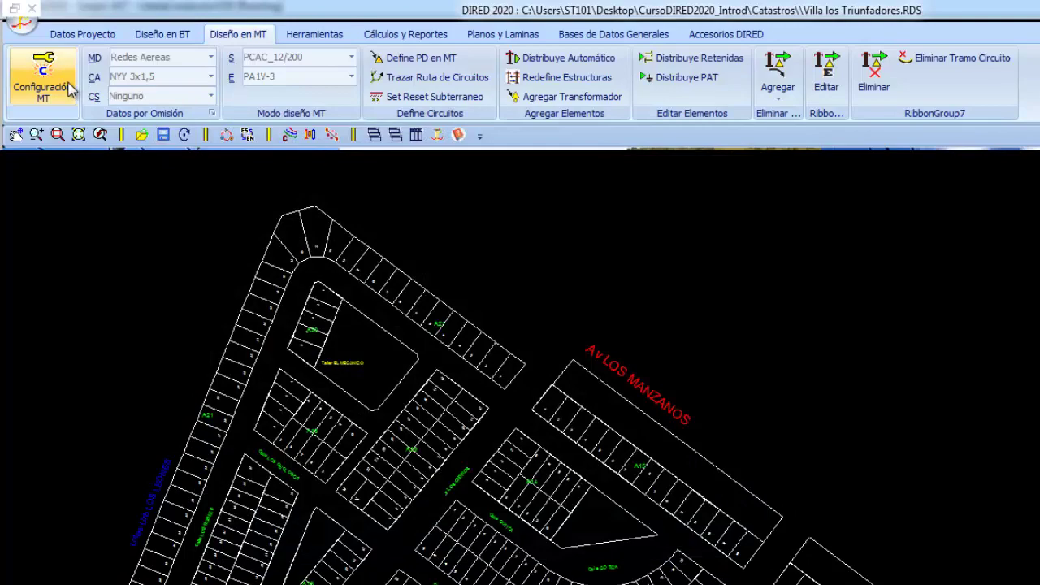
{"action": "left_click", "coordinate": [162, 34]}
Step: Reopen Configuración BT and apply its Cálculos settings unchanged
{"action": "left_click", "coordinate": [42, 85]}
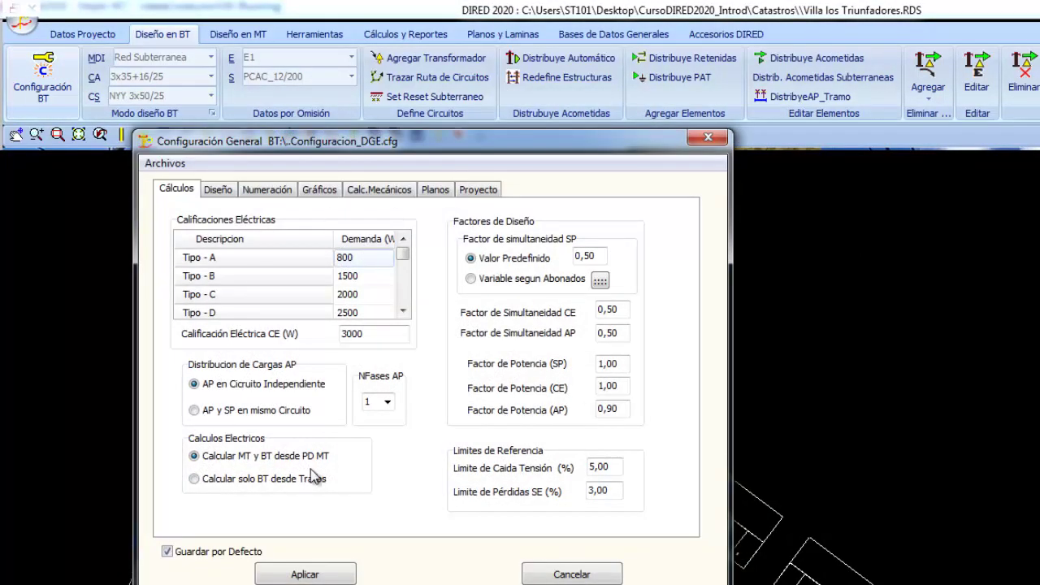
{"action": "left_click", "coordinate": [305, 574]}
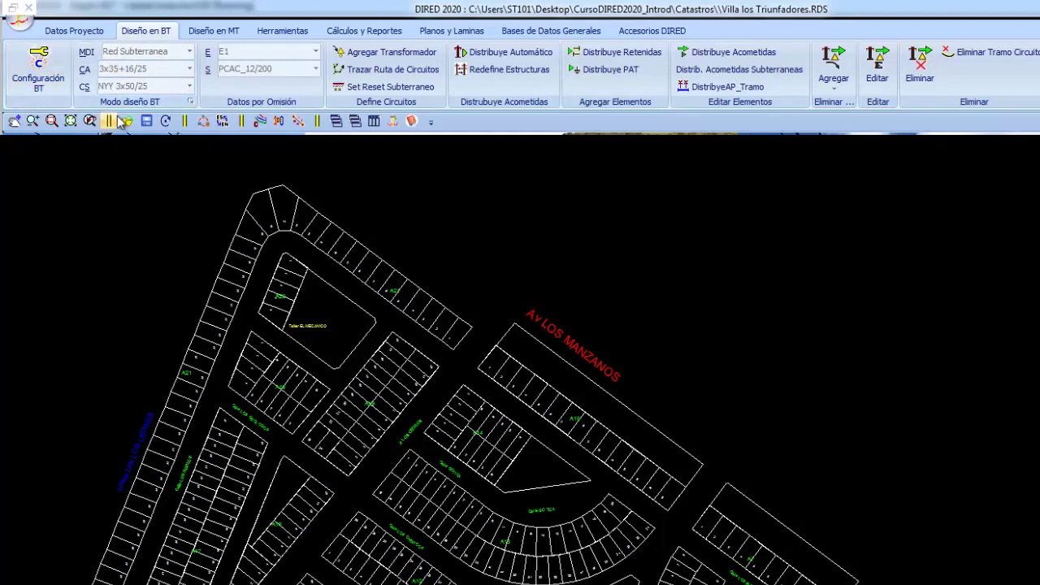
Step: Check the BT default data, keeping structure E1 and support PCAC_12/200, and cancel without changes
{"action": "left_click", "coordinate": [190, 104]}
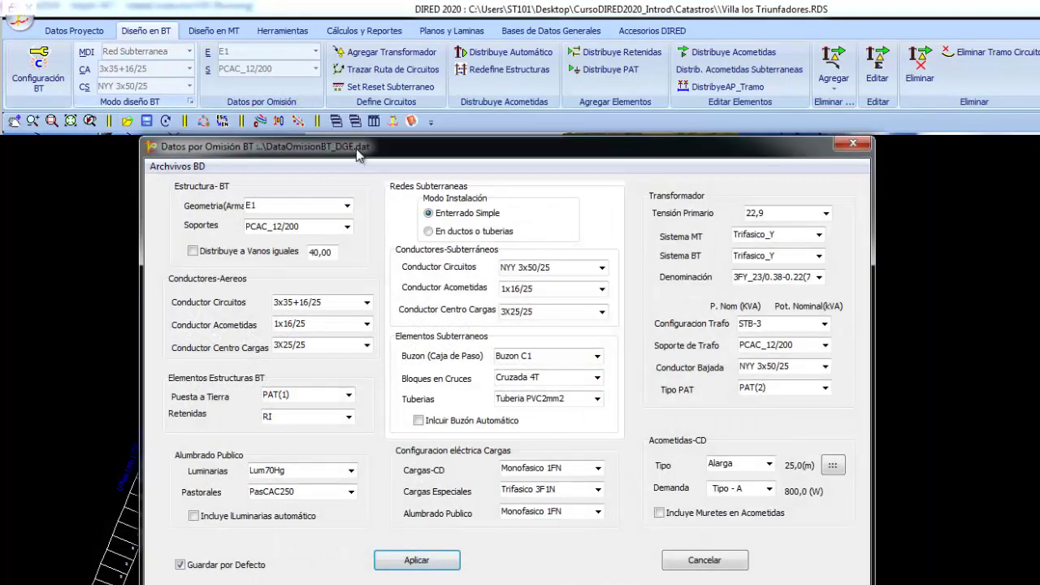
{"action": "left_click_drag", "start_coordinate": [362, 152], "coordinate": [288, 128]}
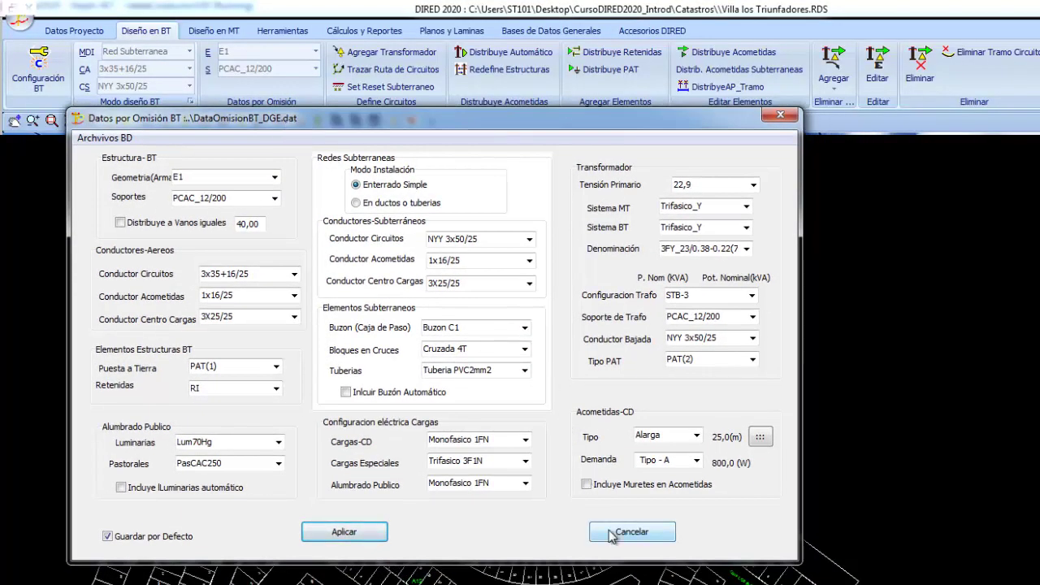
{"action": "left_click", "coordinate": [612, 534]}
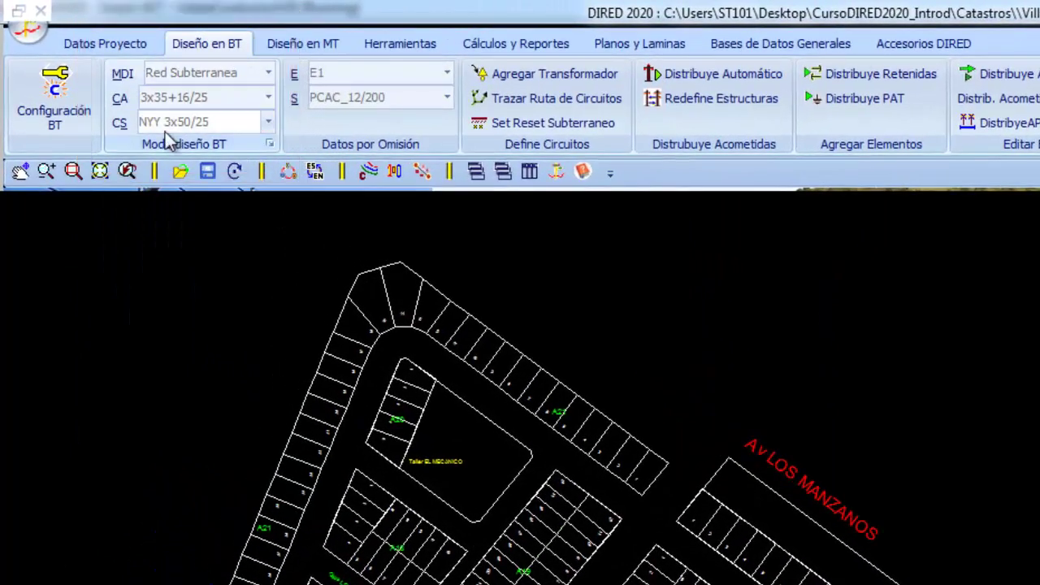
{"action": "left_click", "coordinate": [269, 145]}
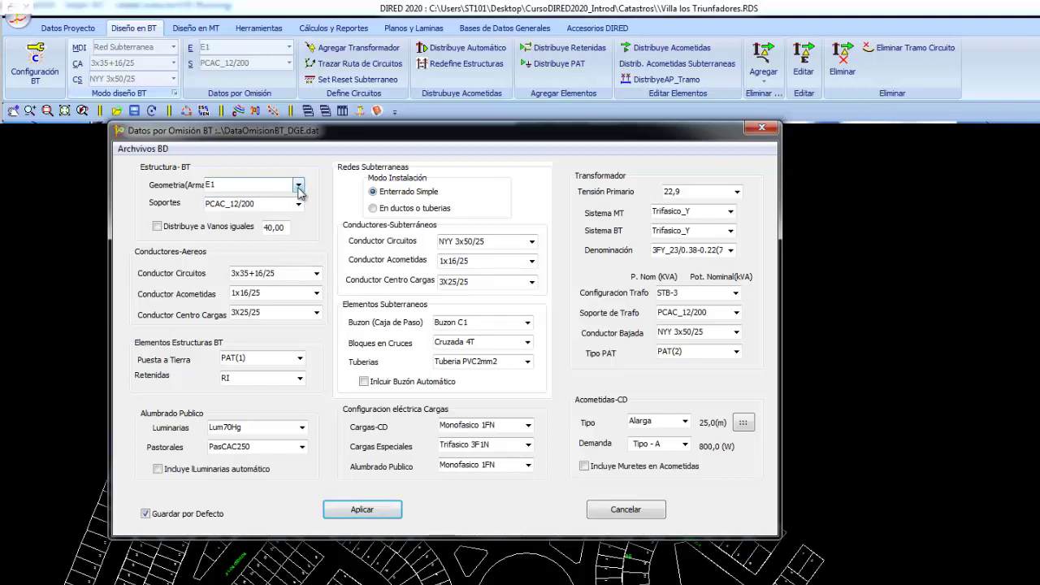
{"action": "left_click", "coordinate": [299, 190]}
{"action": "left_click", "coordinate": [284, 200]}
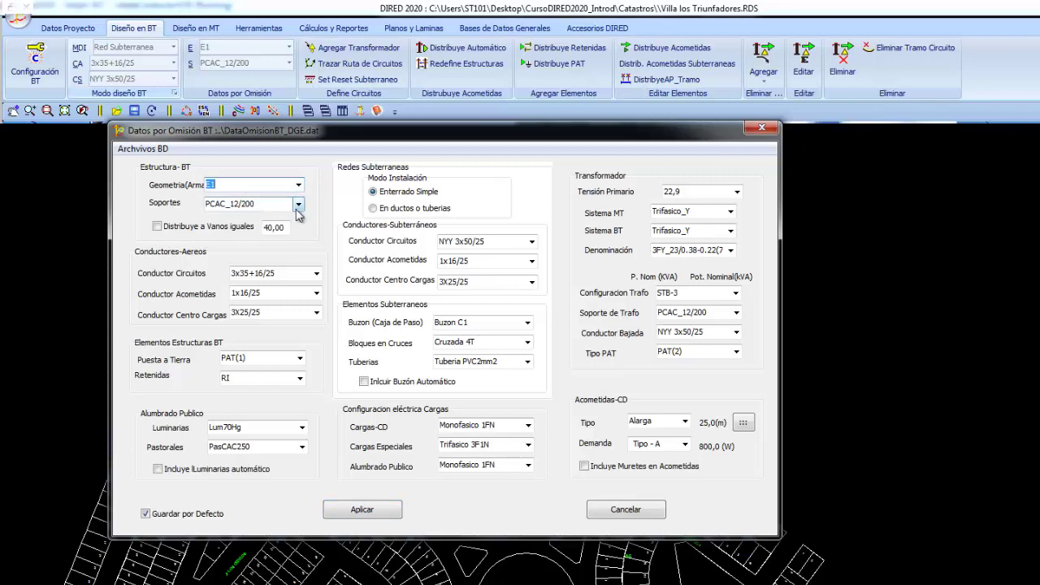
{"action": "left_click", "coordinate": [298, 209]}
{"action": "left_click", "coordinate": [297, 217]}
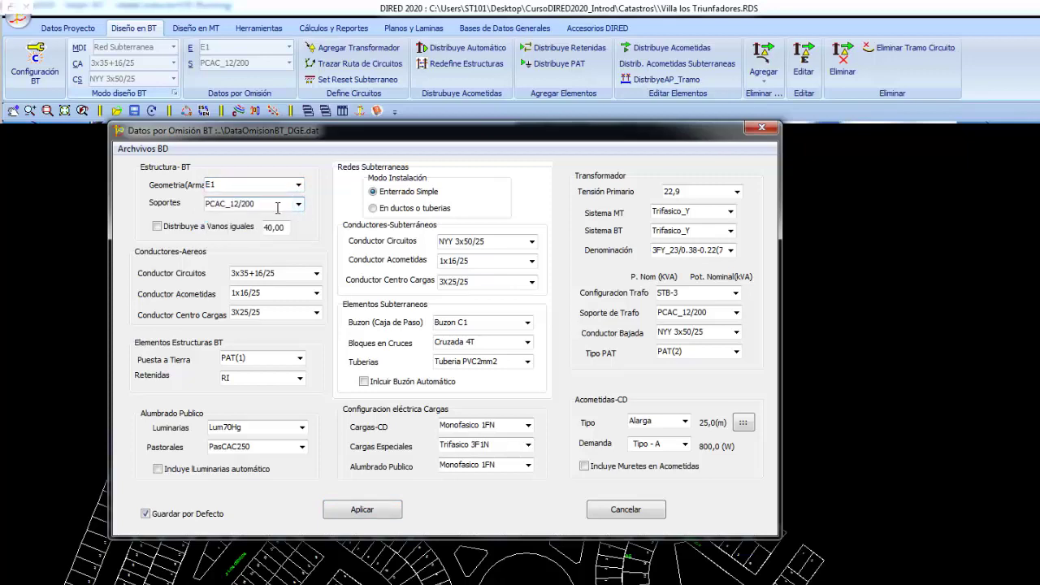
{"action": "left_click", "coordinate": [612, 509]}
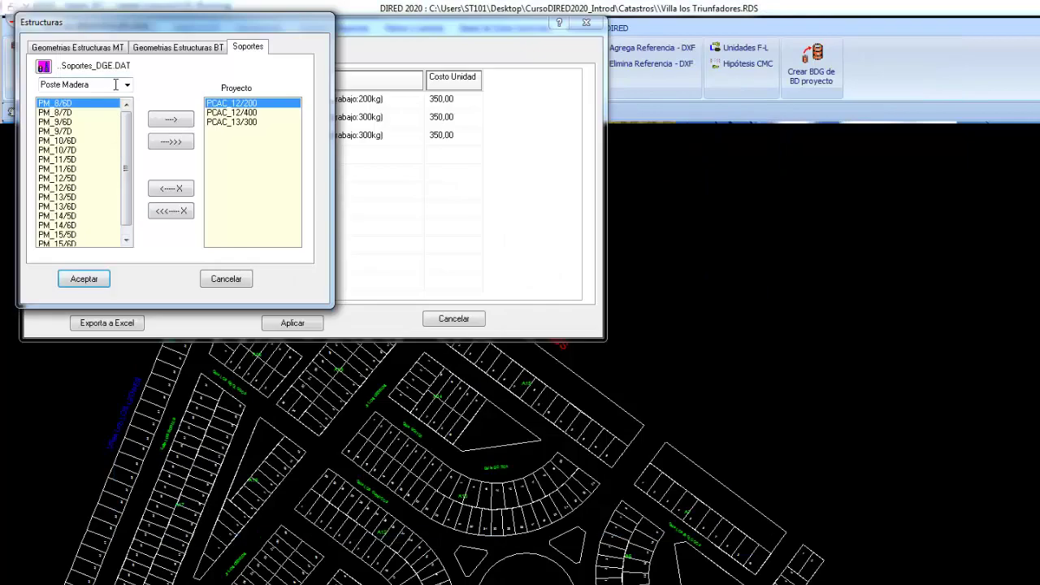
Step: Add the concrete pole PCAC_8/300 to the project's supports list
{"action": "left_click", "coordinate": [115, 84]}
{"action": "left_click", "coordinate": [96, 98]}
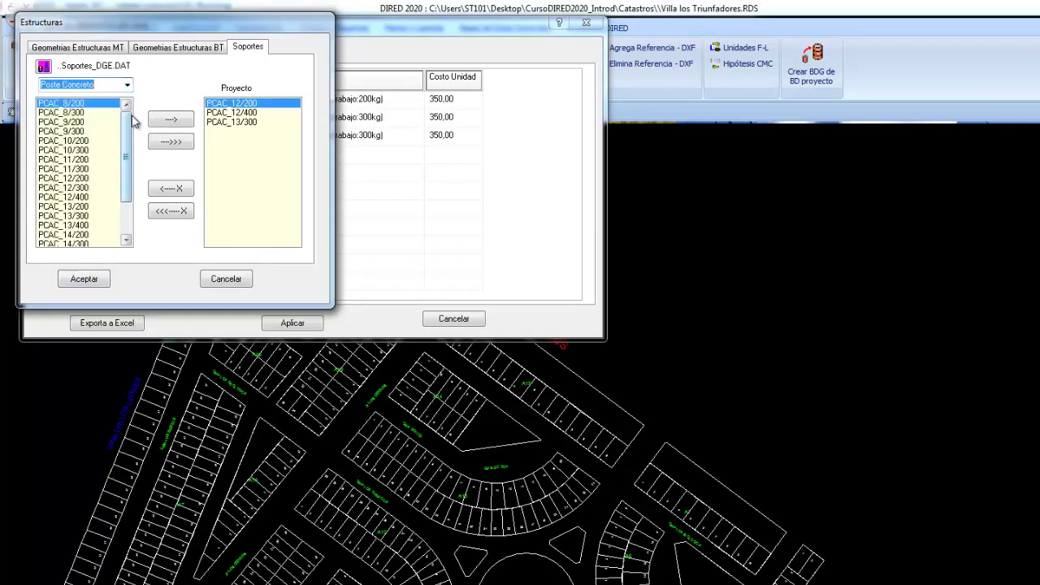
{"action": "left_click", "coordinate": [86, 112]}
{"action": "left_click", "coordinate": [171, 120]}
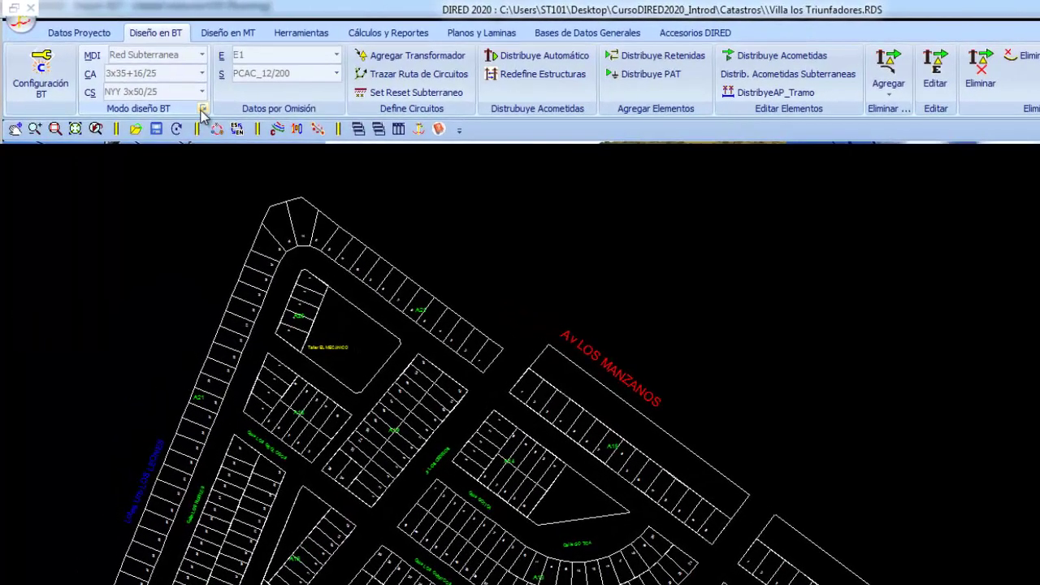
Step: Choose support PCAC_8/200 and change the equal-span distance from 40,00 to 50, leaving distribution unchecked
{"action": "left_click", "coordinate": [201, 109]}
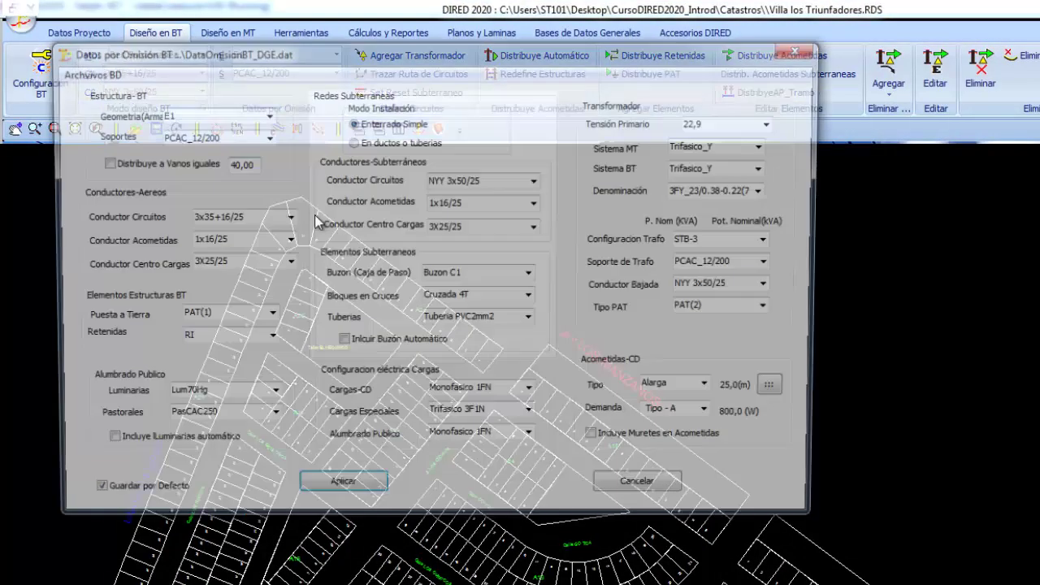
{"action": "left_click", "coordinate": [265, 138]}
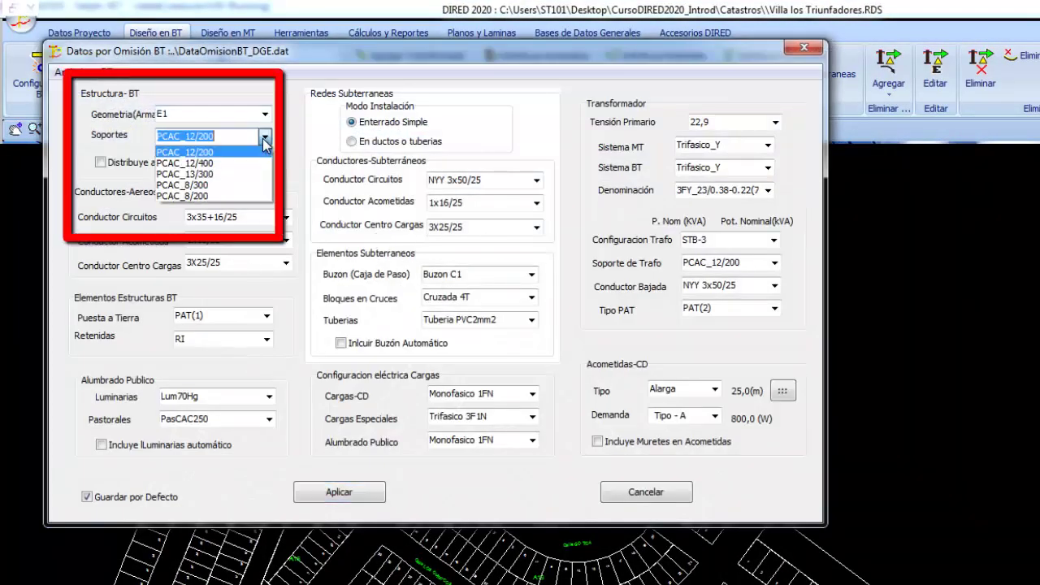
{"action": "left_click", "coordinate": [204, 196]}
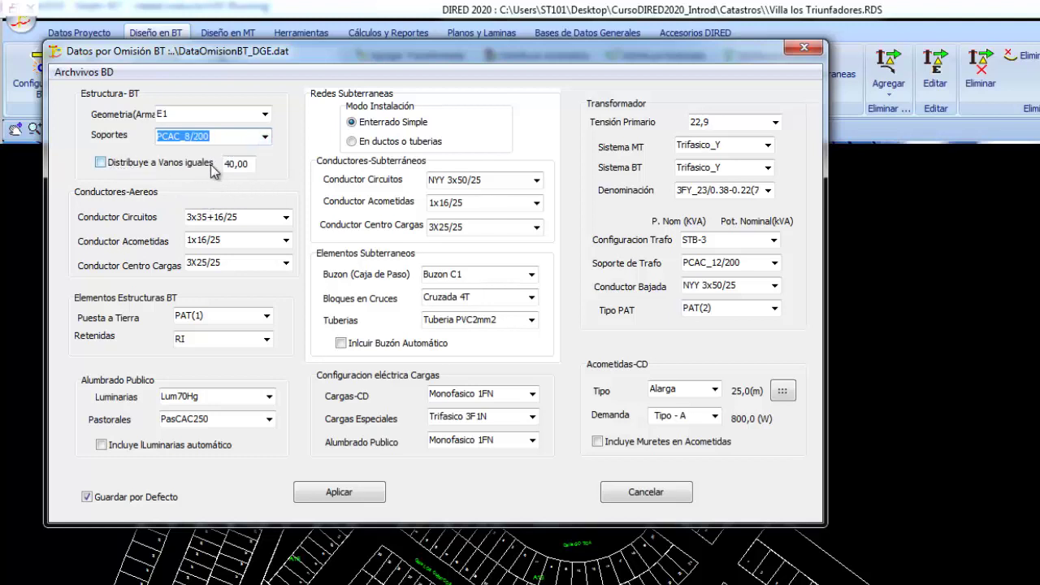
{"action": "double_click", "coordinate": [246, 168]}
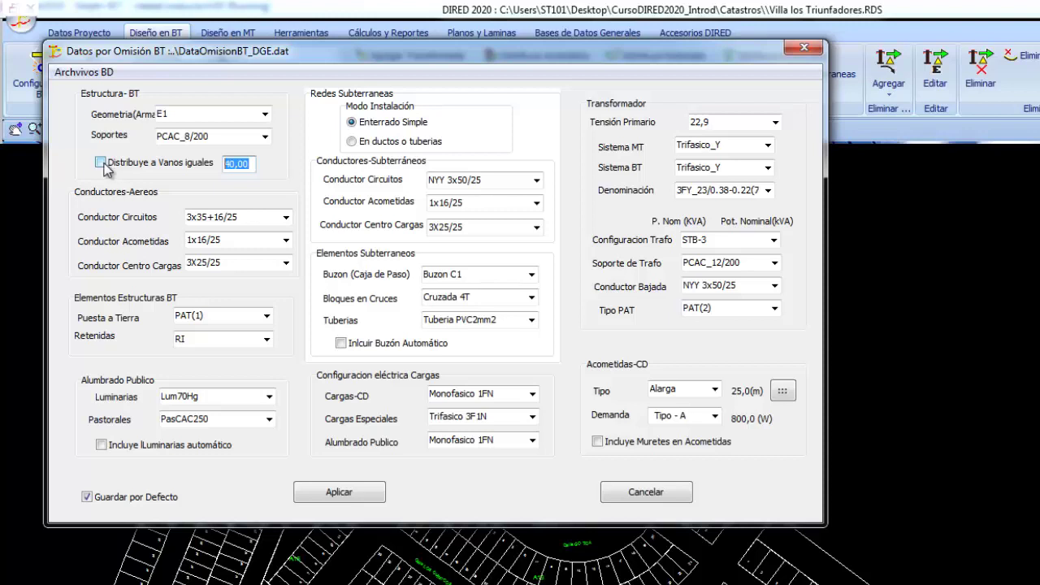
{"action": "left_click", "coordinate": [102, 164]}
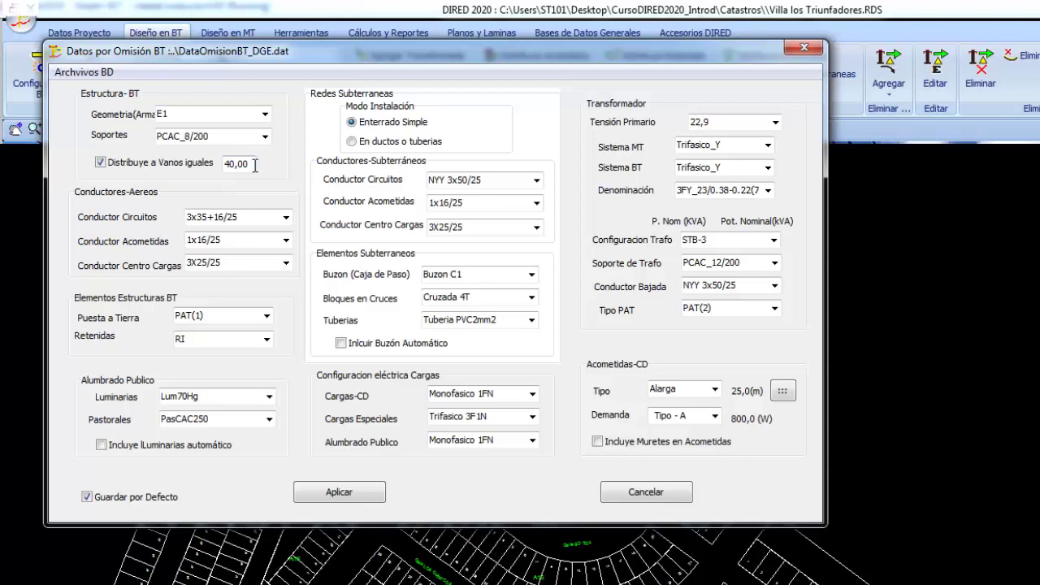
{"action": "left_click_drag", "start_coordinate": [254, 165], "coordinate": [222, 165]}
{"action": "type", "text": "50"}
{"action": "left_click", "coordinate": [100, 163]}
{"action": "left_click", "coordinate": [285, 218]}
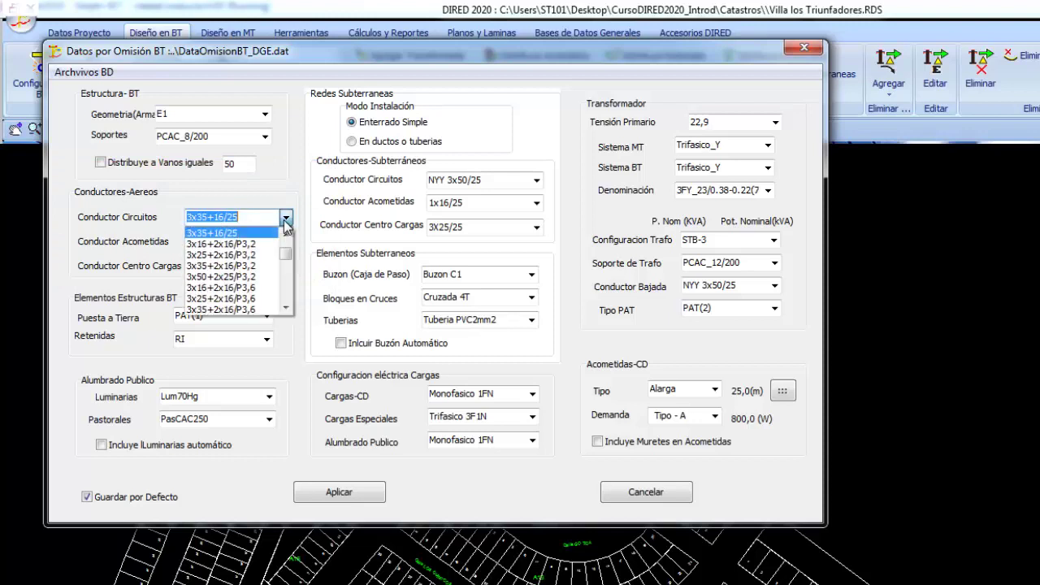
{"action": "left_click", "coordinate": [262, 234]}
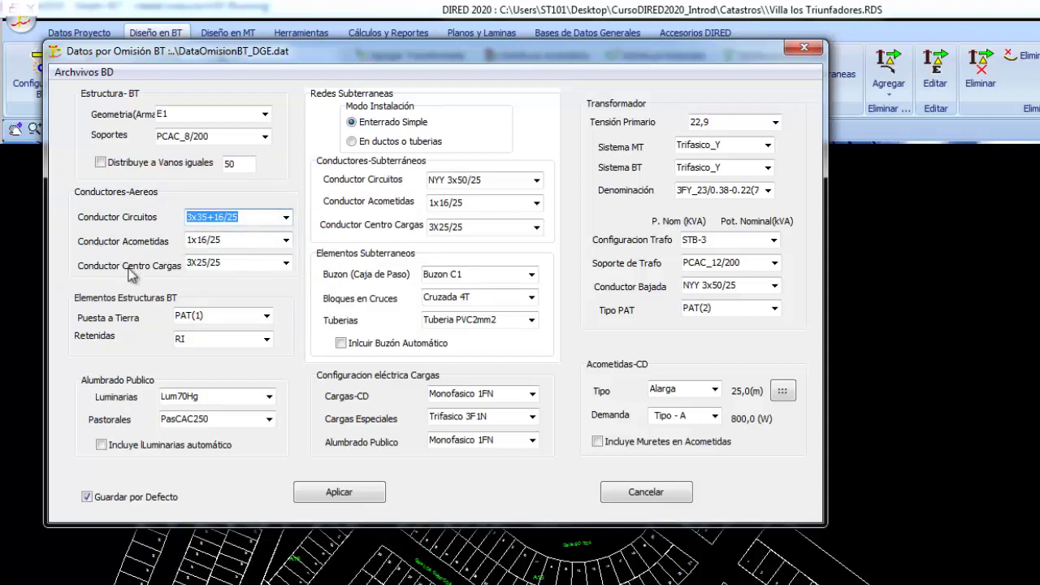
{"action": "left_click", "coordinate": [233, 263]}
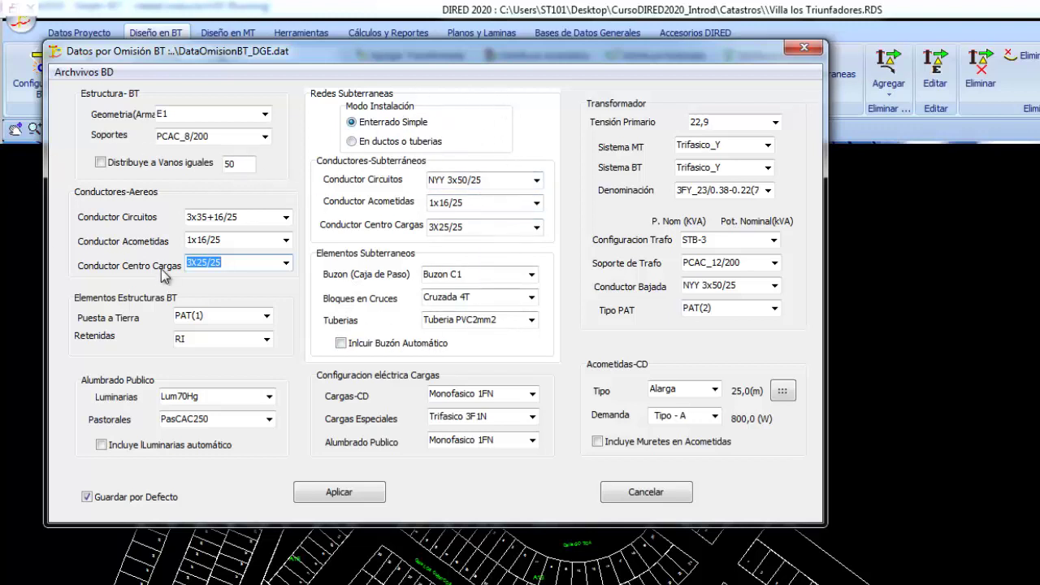
{"action": "left_click", "coordinate": [537, 180]}
{"action": "left_click", "coordinate": [499, 195]}
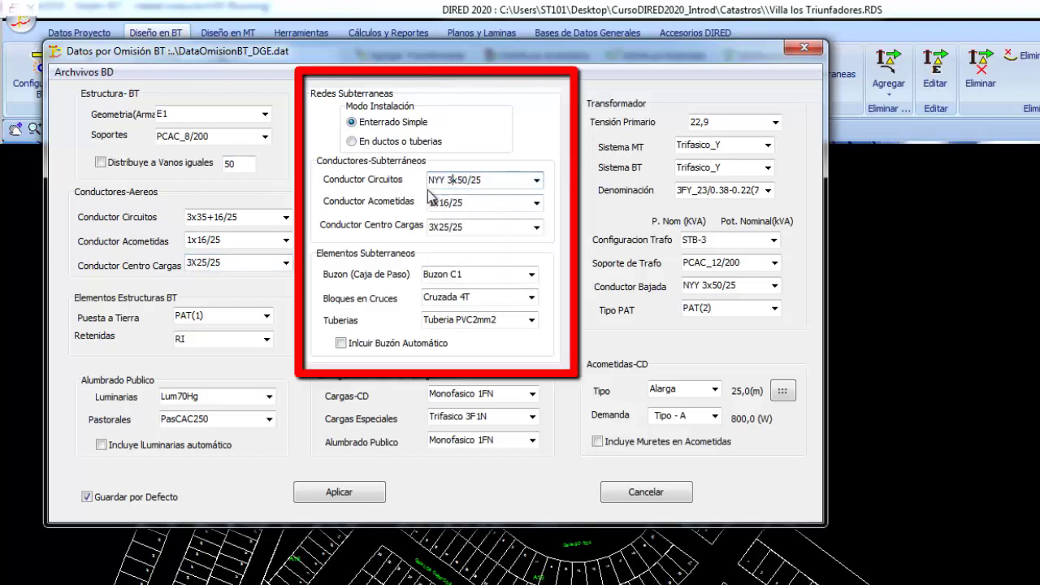
{"action": "left_click", "coordinate": [535, 203]}
{"action": "left_click", "coordinate": [534, 206]}
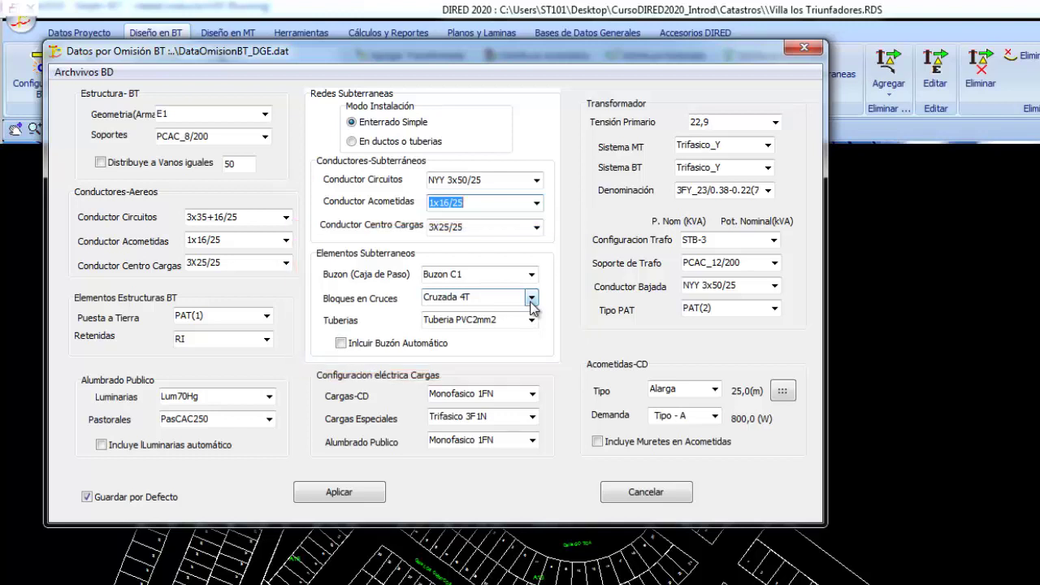
{"action": "left_click", "coordinate": [531, 300]}
{"action": "left_click", "coordinate": [532, 300]}
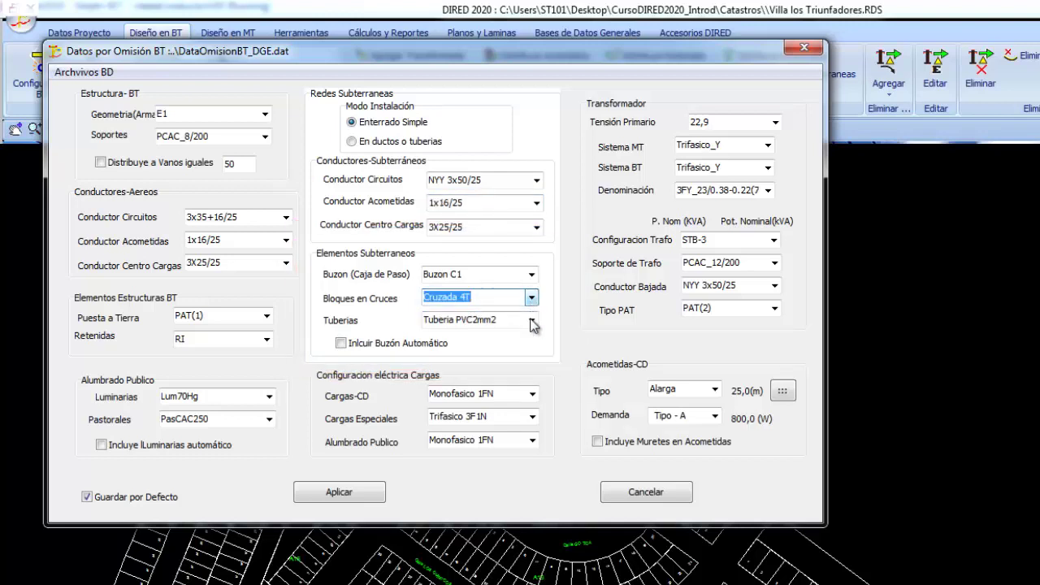
{"action": "left_click", "coordinate": [533, 322]}
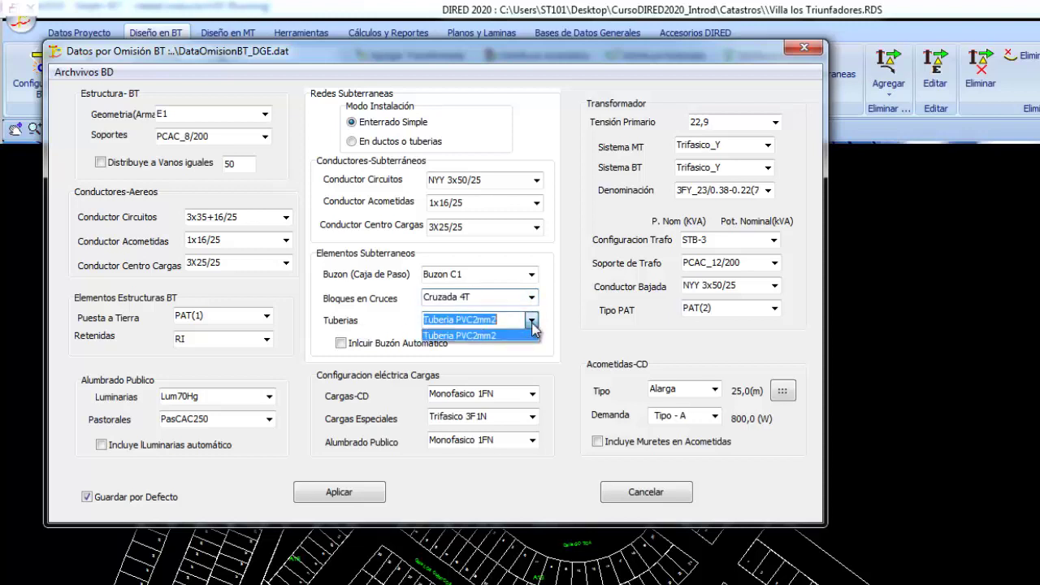
{"action": "left_click", "coordinate": [498, 341]}
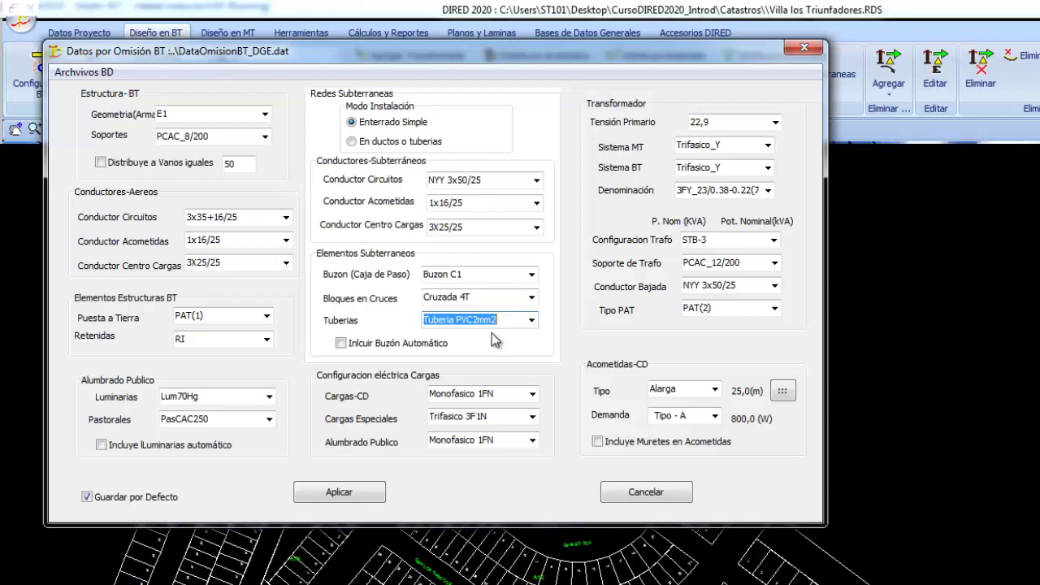
{"action": "left_click", "coordinate": [341, 343]}
{"action": "left_click", "coordinate": [341, 343]}
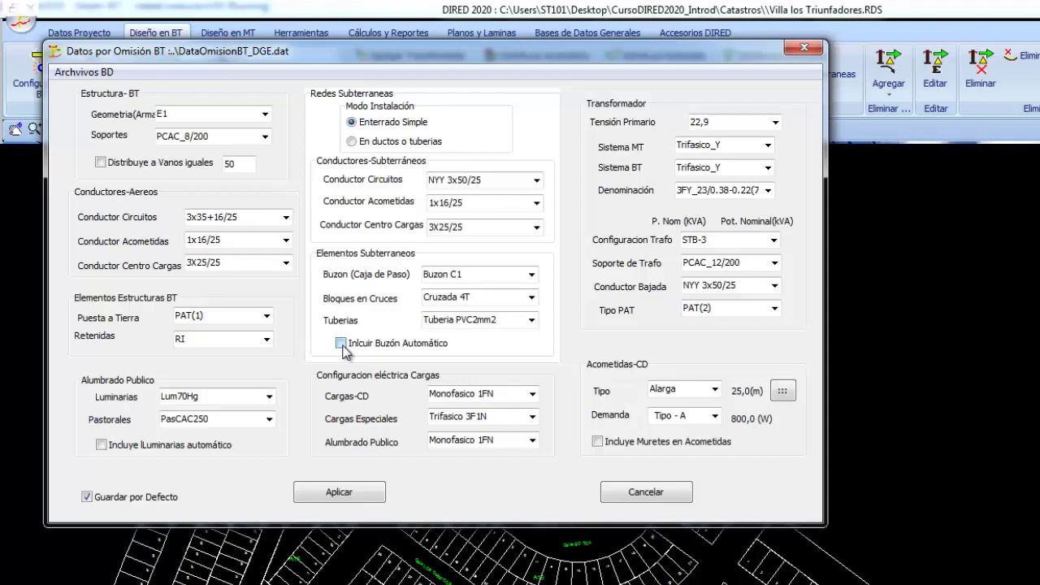
{"action": "left_click", "coordinate": [341, 344]}
{"action": "left_click", "coordinate": [532, 396]}
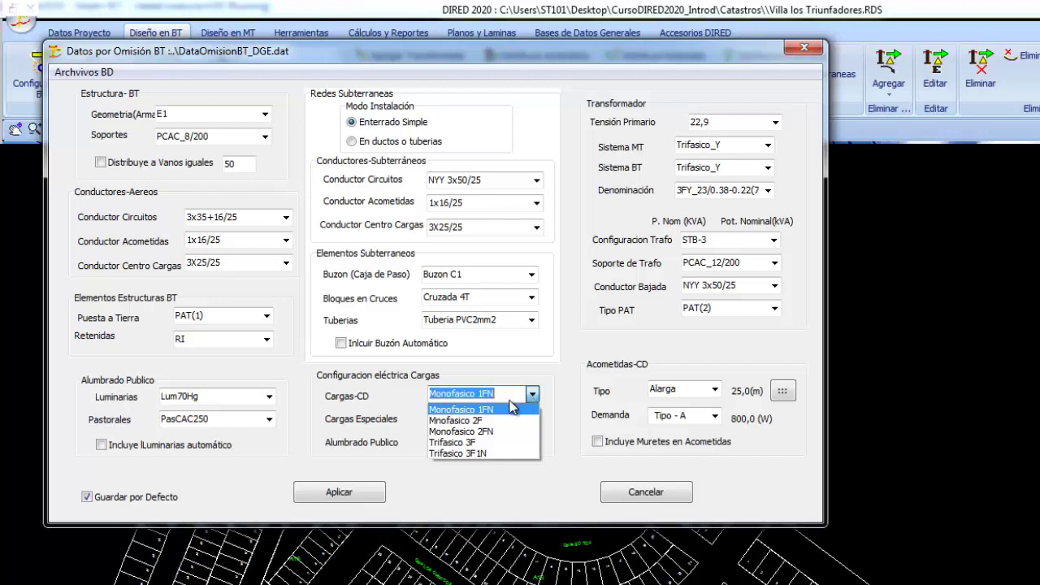
{"action": "left_click", "coordinate": [504, 409]}
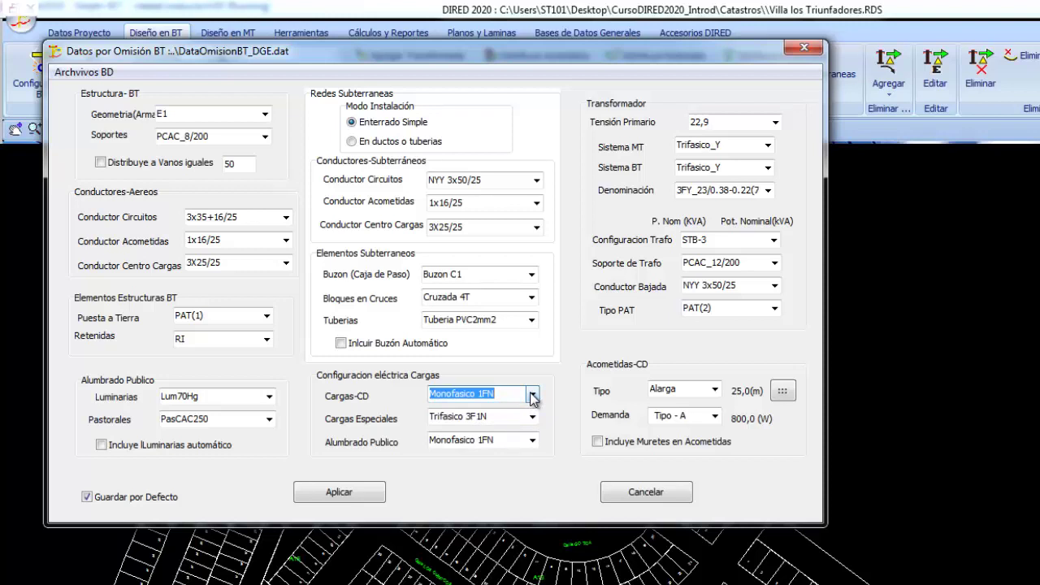
{"action": "left_click", "coordinate": [533, 396]}
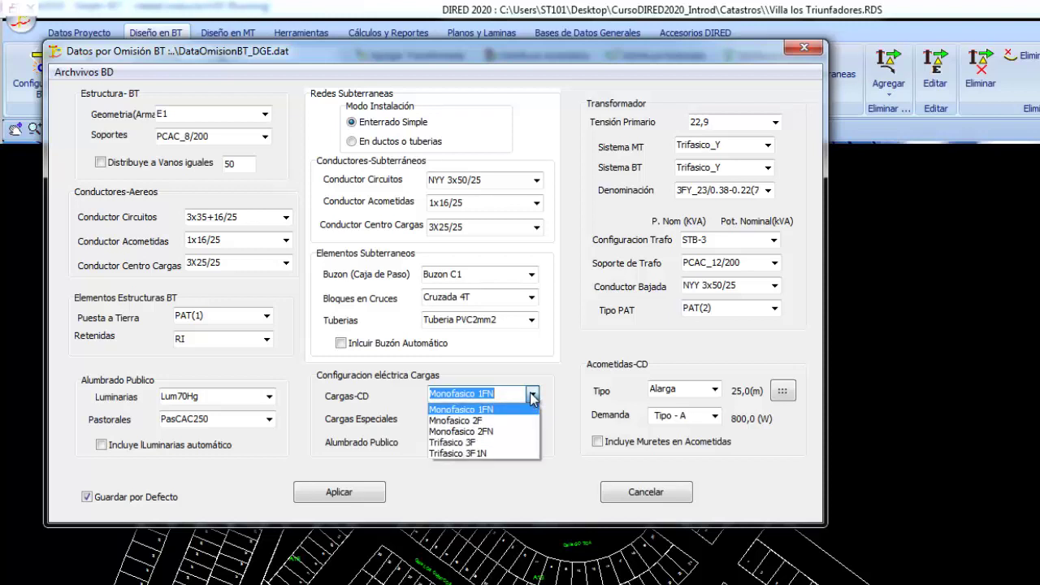
{"action": "left_click", "coordinate": [506, 432]}
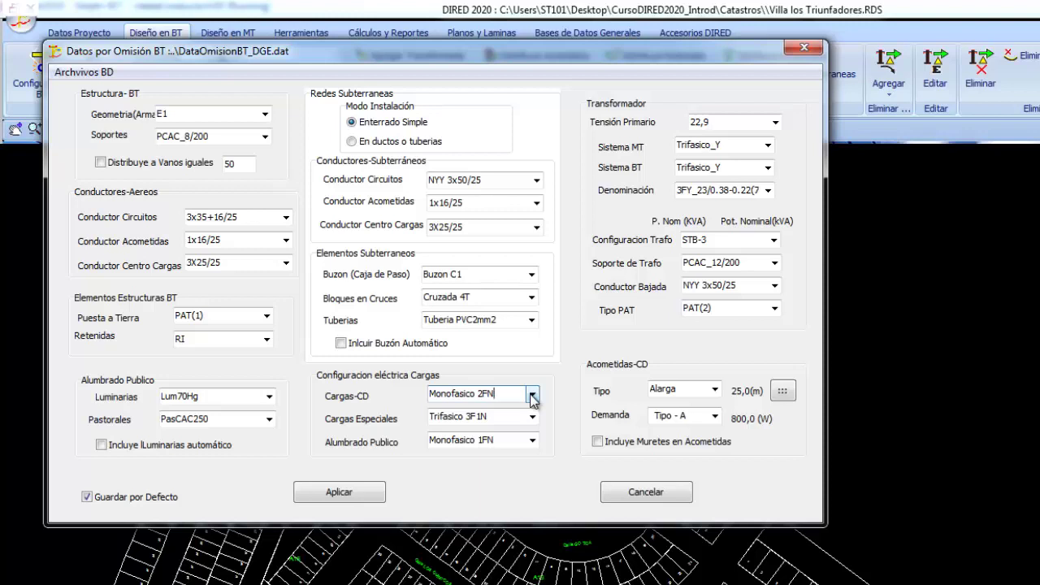
{"action": "left_click", "coordinate": [532, 396]}
{"action": "left_click", "coordinate": [513, 396]}
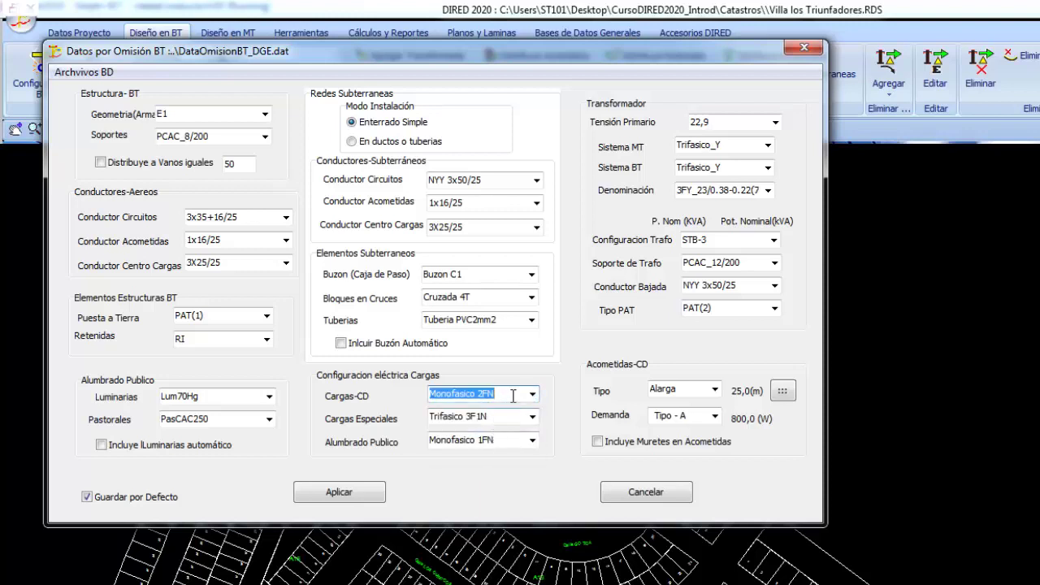
{"action": "left_click", "coordinate": [533, 395]}
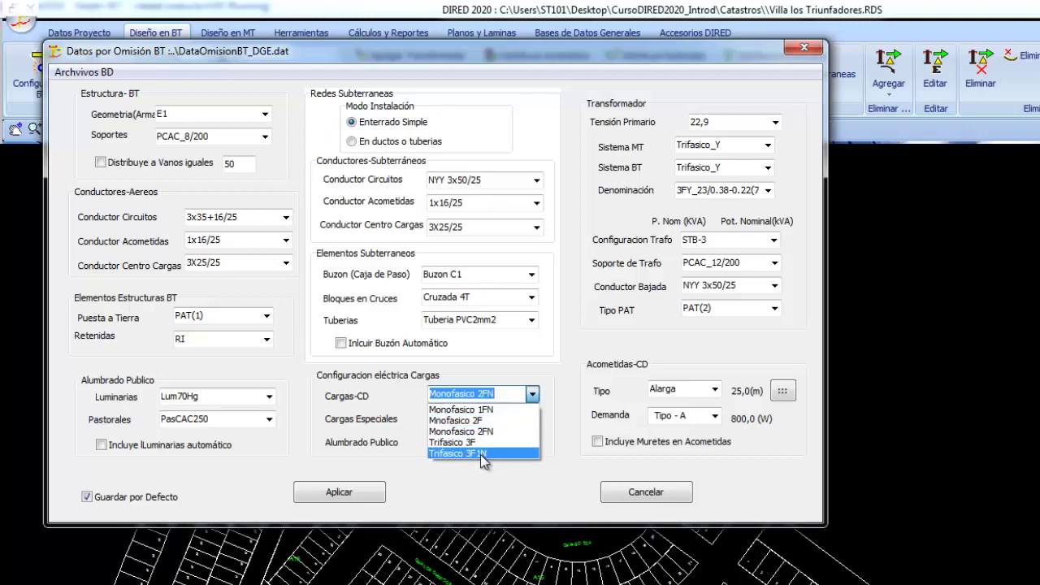
{"action": "left_click", "coordinate": [492, 410]}
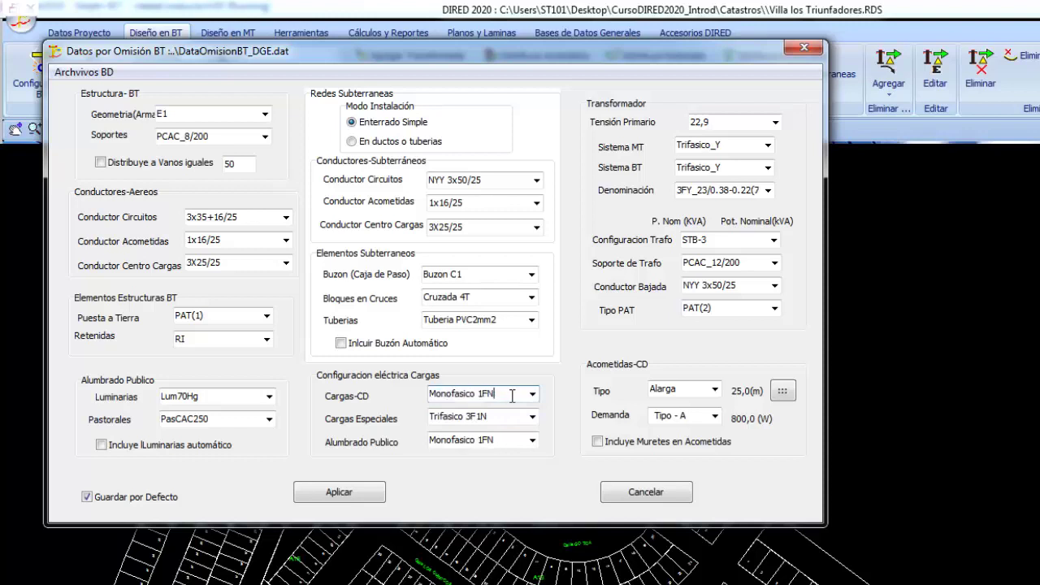
{"action": "left_click", "coordinate": [532, 441]}
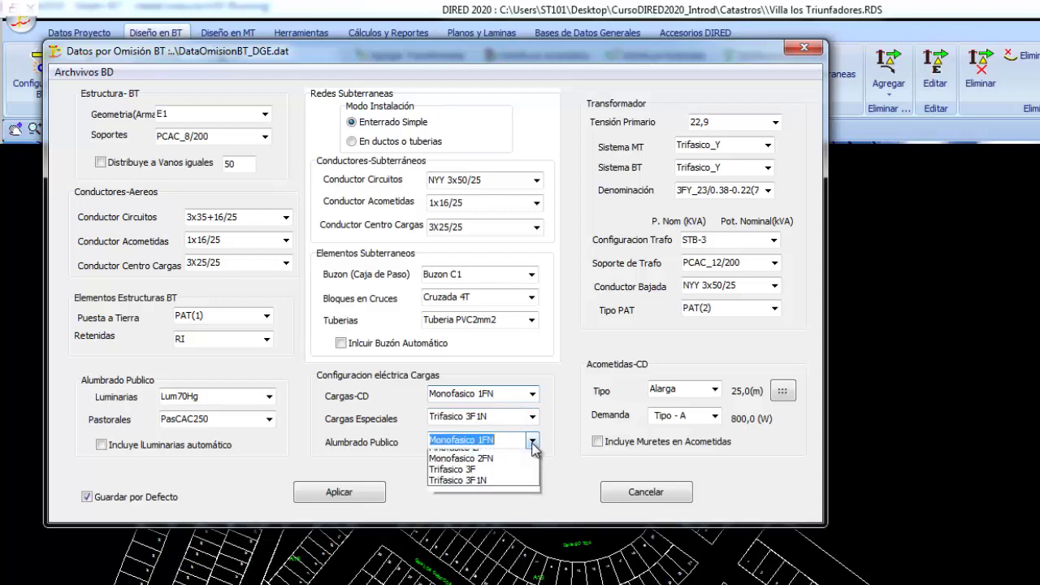
{"action": "left_click", "coordinate": [533, 443]}
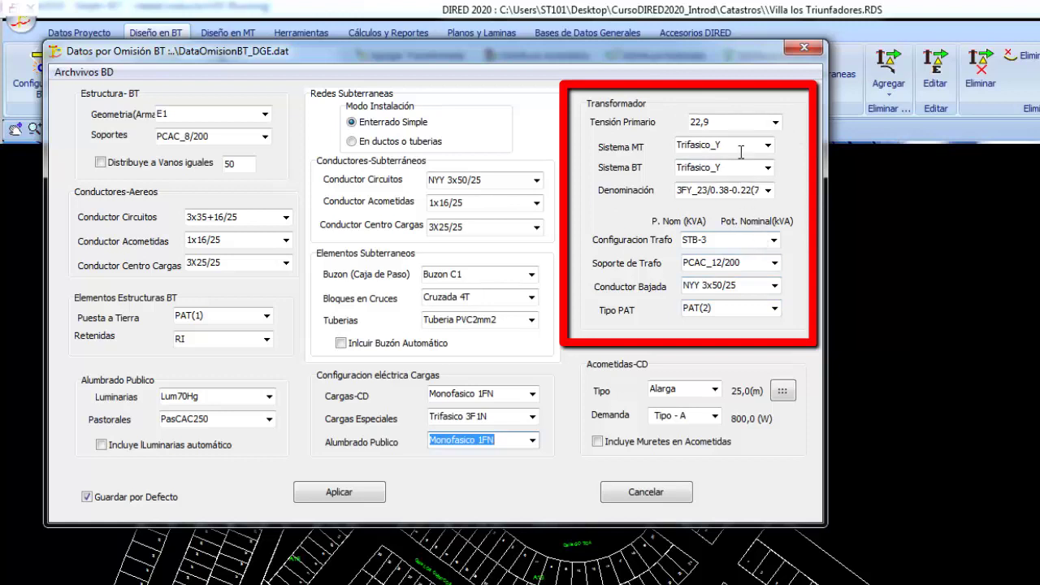
Step: Keep 22,9 primary voltage and Trifasico_Y MT/BT systems, and choose the 75 kVA designation 3FY_23/0.38-0.22(75)
{"action": "left_click", "coordinate": [776, 123]}
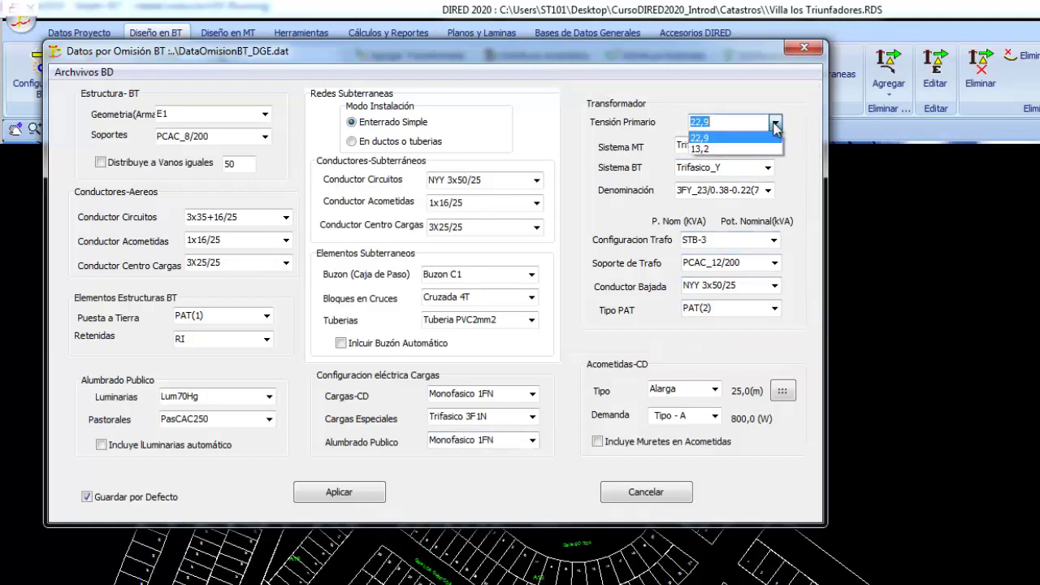
{"action": "left_click", "coordinate": [714, 136]}
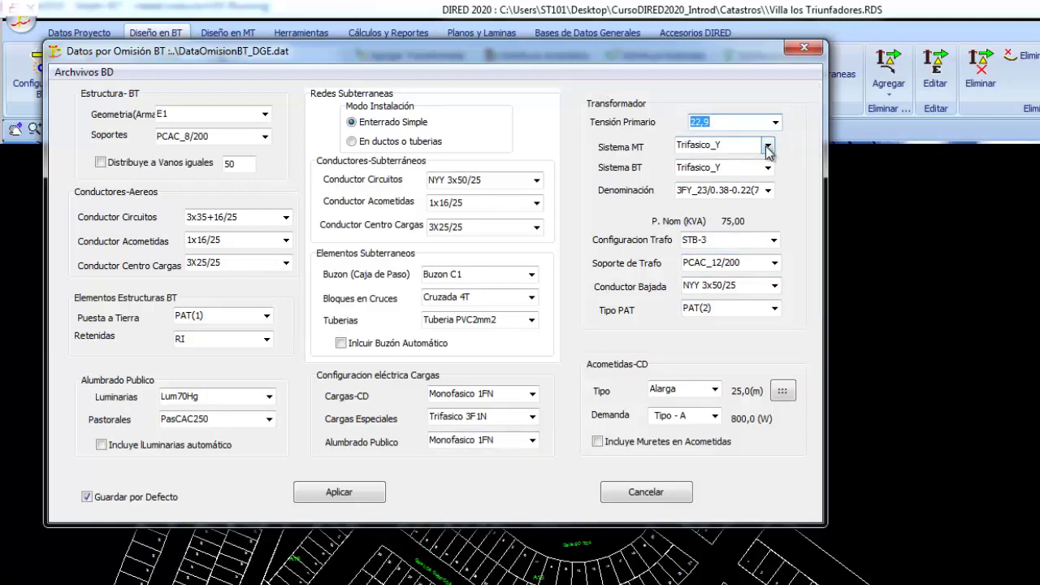
{"action": "left_click", "coordinate": [767, 146]}
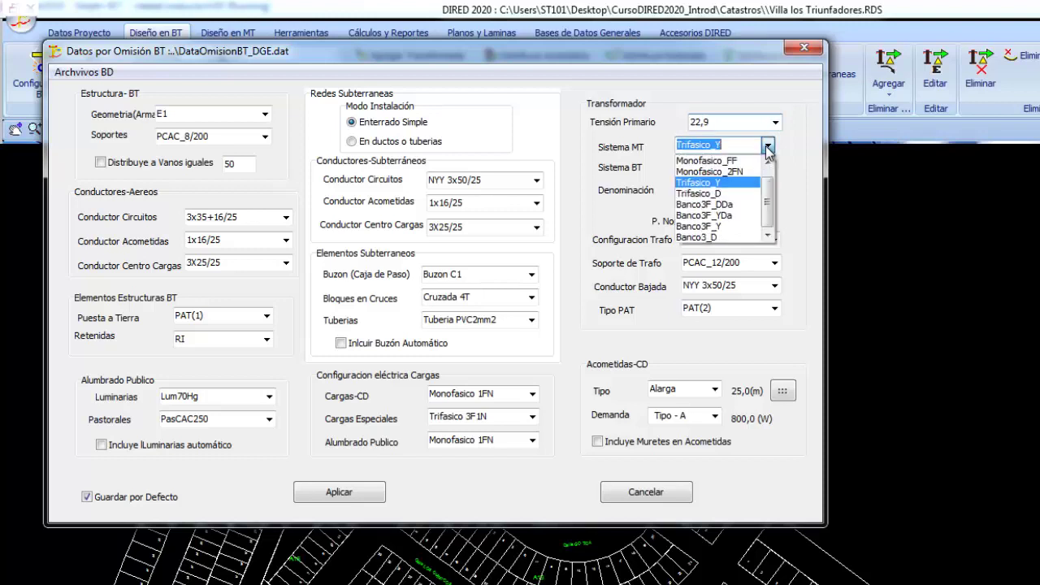
{"action": "left_click", "coordinate": [723, 183]}
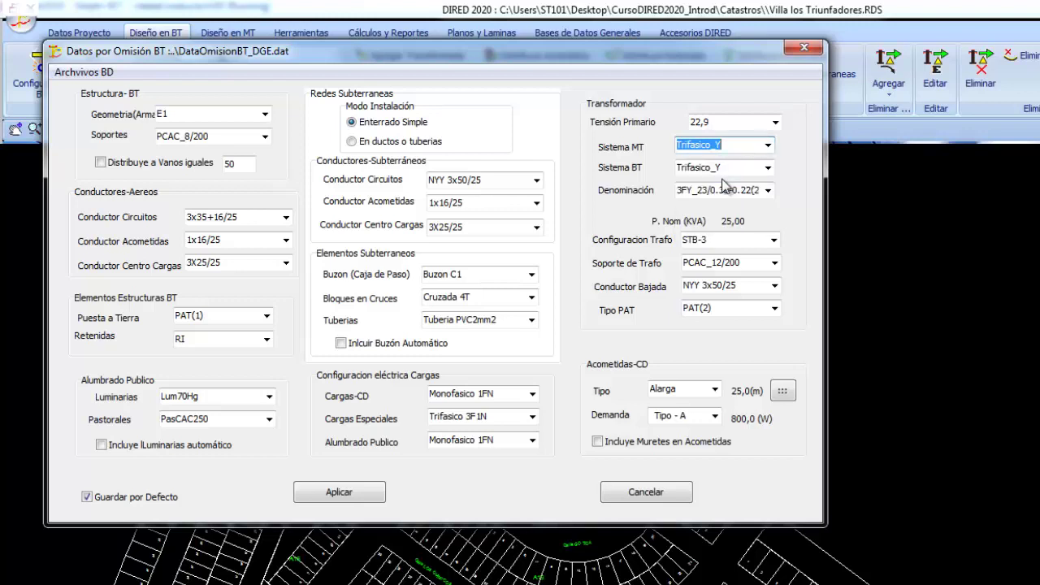
{"action": "left_click", "coordinate": [767, 168]}
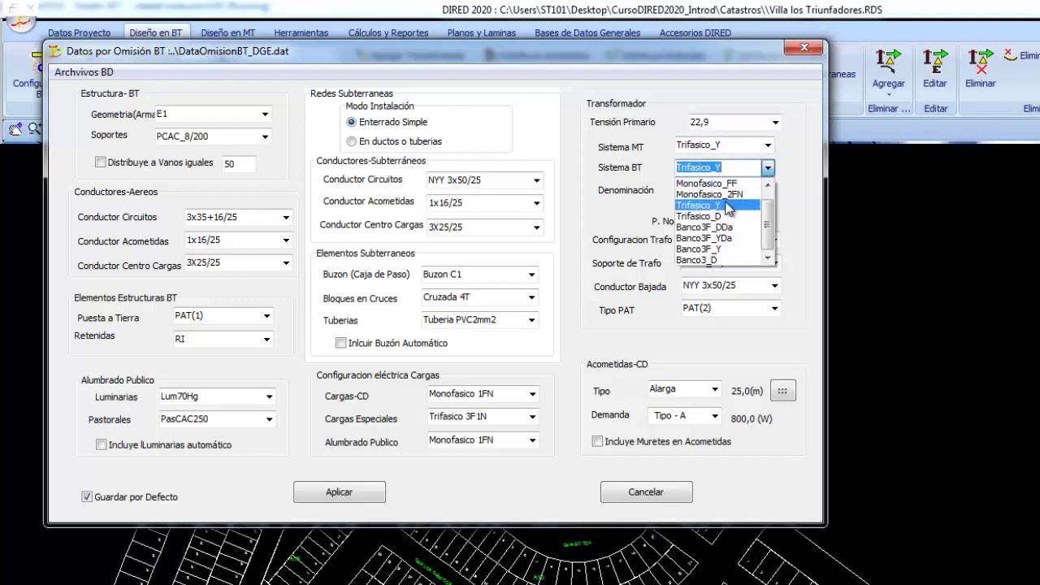
{"action": "left_click", "coordinate": [729, 206]}
{"action": "left_click", "coordinate": [769, 191]}
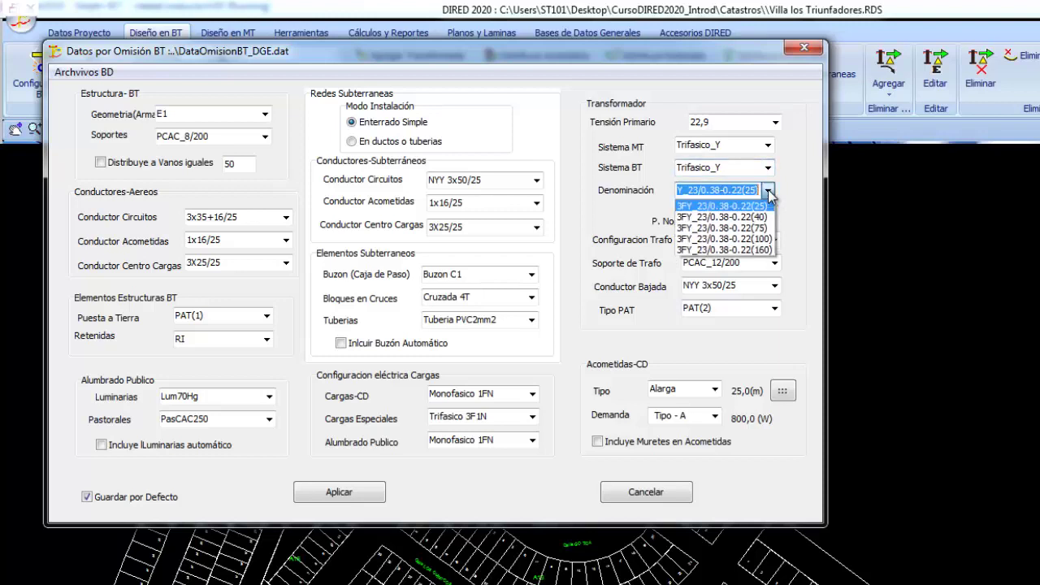
{"action": "left_click", "coordinate": [752, 228]}
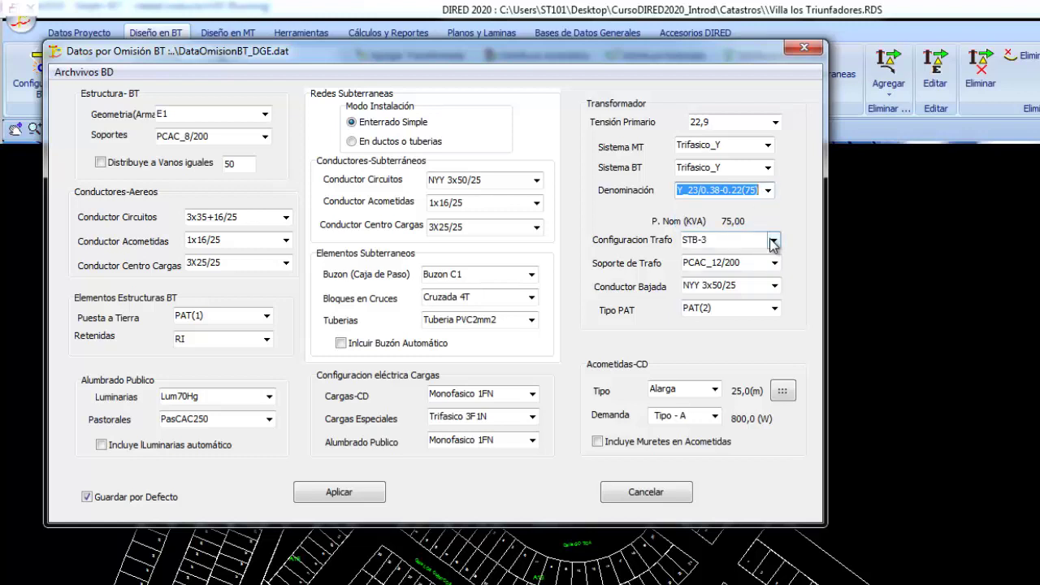
Step: Set configuration SBM-2P, support PCAC_12/400, down conductor NYY 3x70/35 and grounding PAT(2)
{"action": "left_click", "coordinate": [774, 240]}
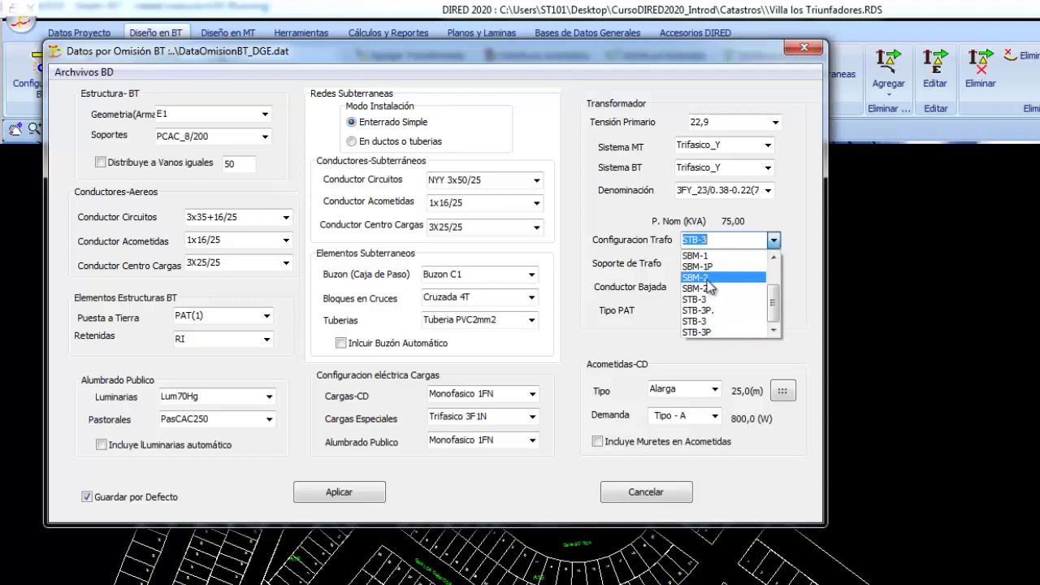
{"action": "left_click", "coordinate": [712, 299]}
{"action": "left_click", "coordinate": [775, 262]}
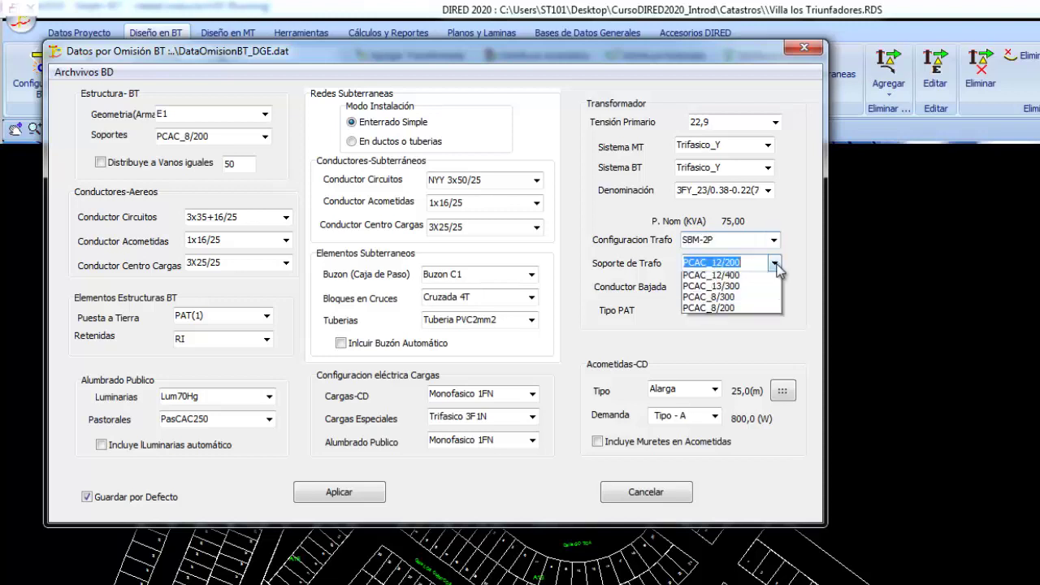
{"action": "left_click", "coordinate": [754, 290]}
{"action": "left_click", "coordinate": [774, 287]}
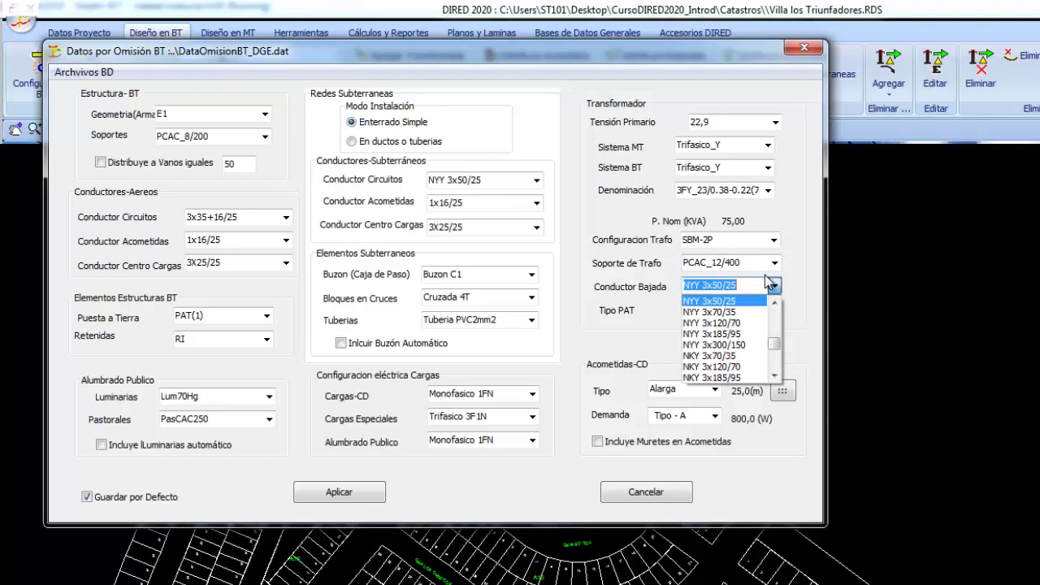
{"action": "left_click", "coordinate": [710, 312]}
{"action": "left_click", "coordinate": [774, 309]}
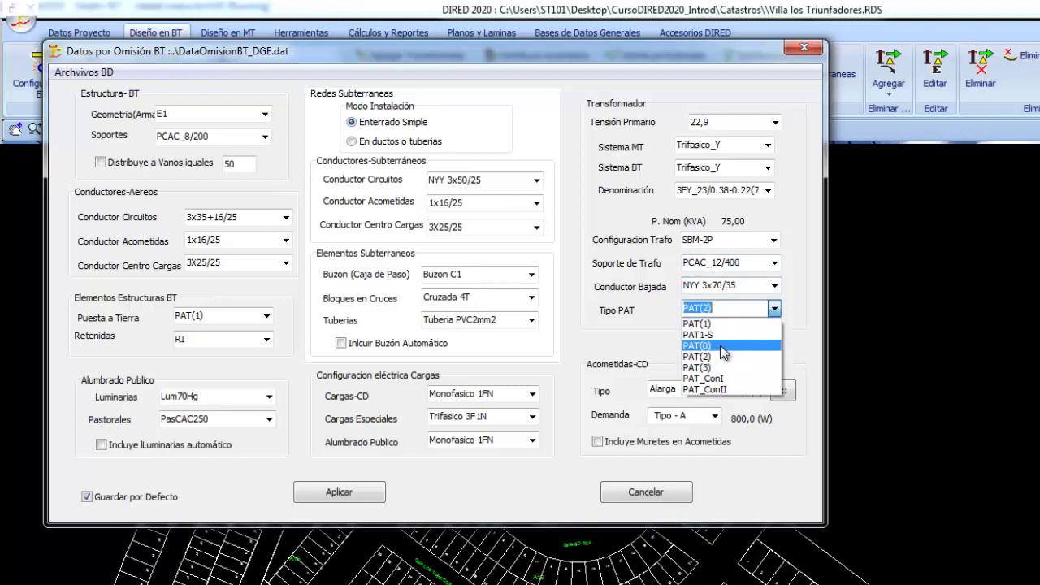
{"action": "left_click", "coordinate": [722, 346]}
{"action": "left_click", "coordinate": [775, 309]}
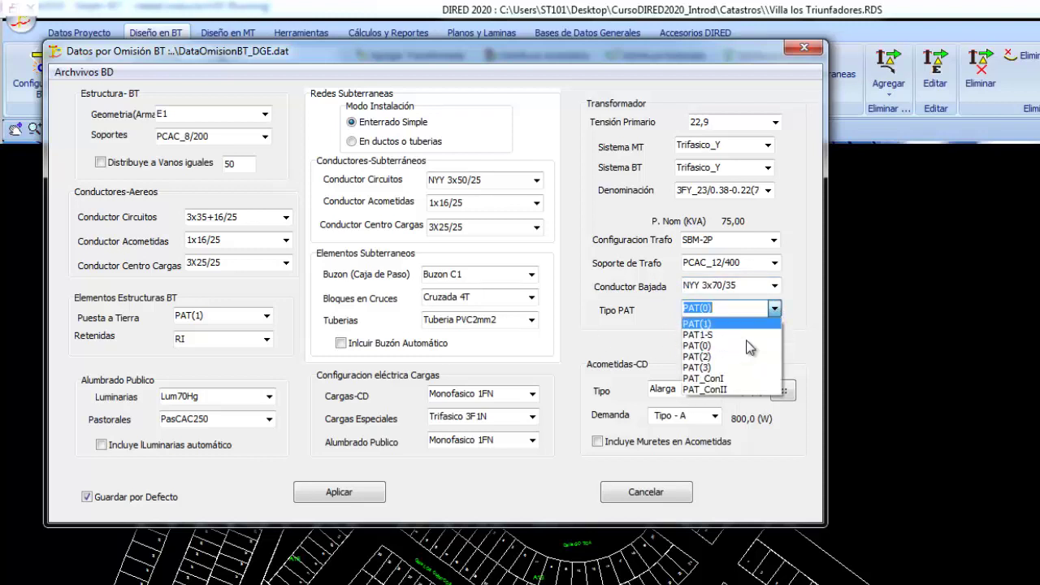
{"action": "left_click", "coordinate": [730, 356]}
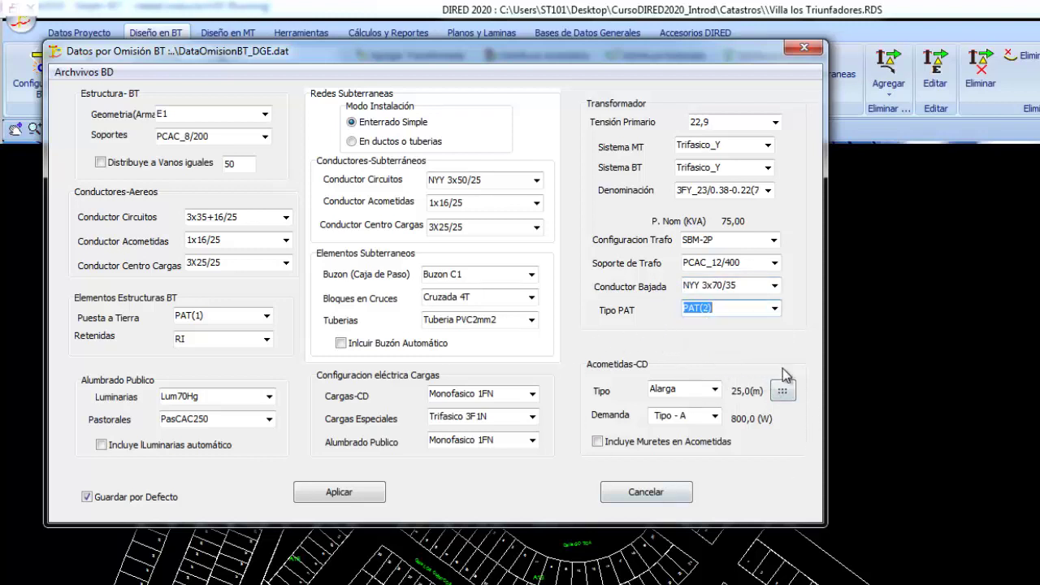
Step: Try AcomCorta as the acometida type from the type list
{"action": "left_click", "coordinate": [714, 390]}
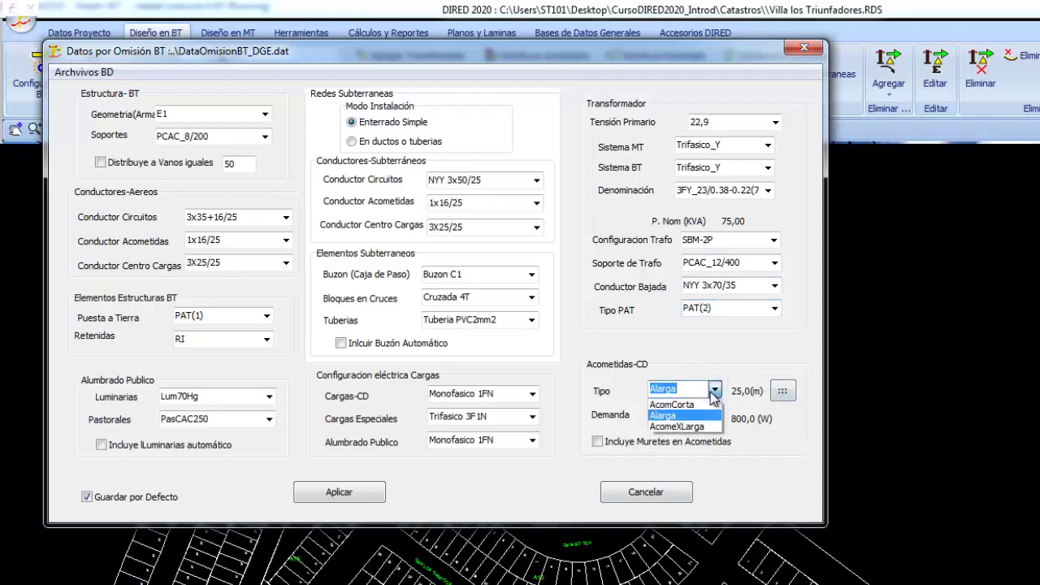
{"action": "scroll", "coordinate": [715, 396], "scroll_direction": "up", "scroll_amount": 1}
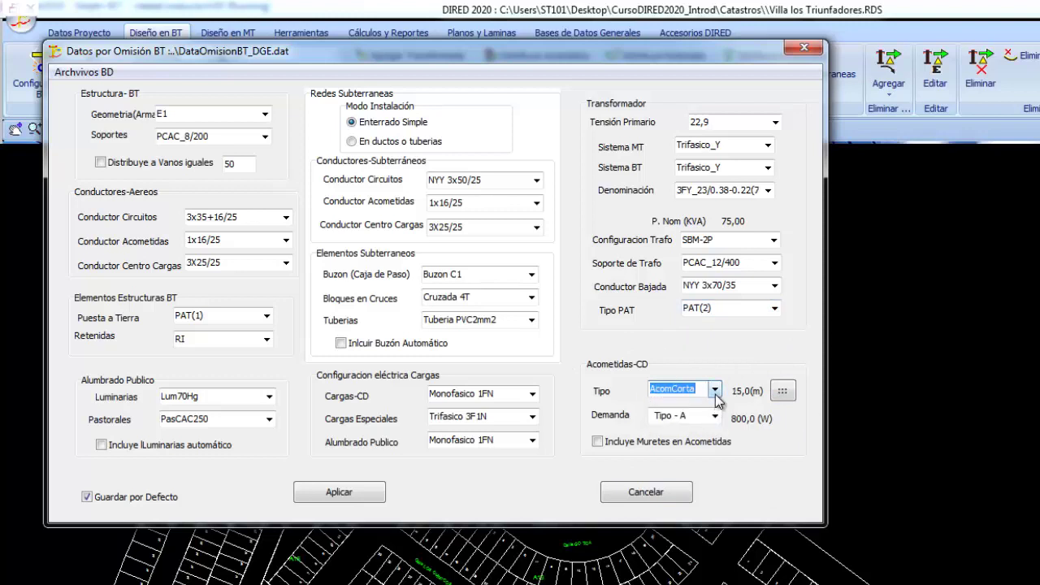
{"action": "left_click", "coordinate": [715, 395]}
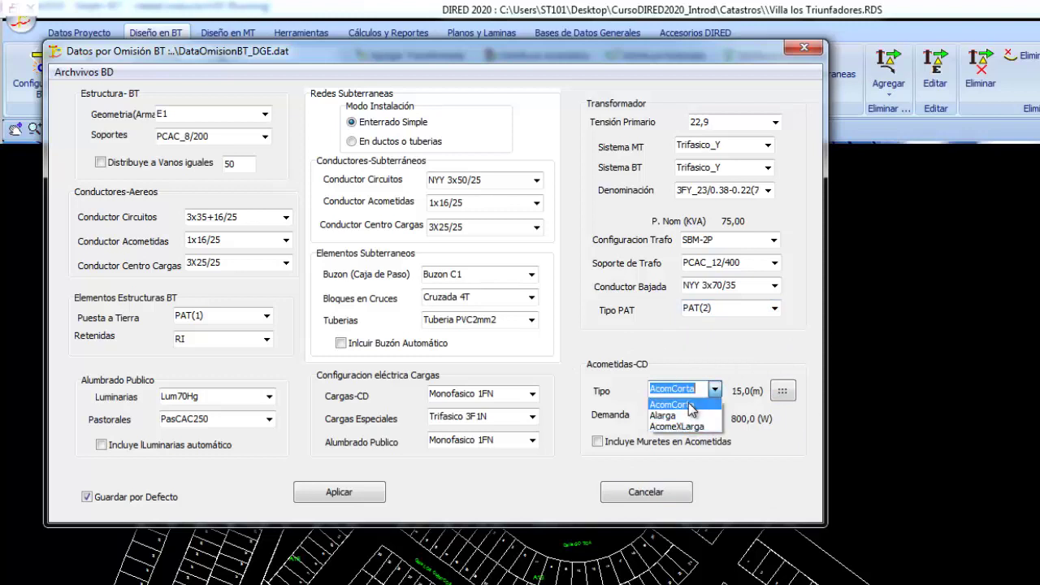
{"action": "left_click", "coordinate": [782, 391]}
Step: Compare acometida lengths in the database and accept AcomeXLarga (30,00 m) as the type
{"action": "left_click", "coordinate": [782, 391]}
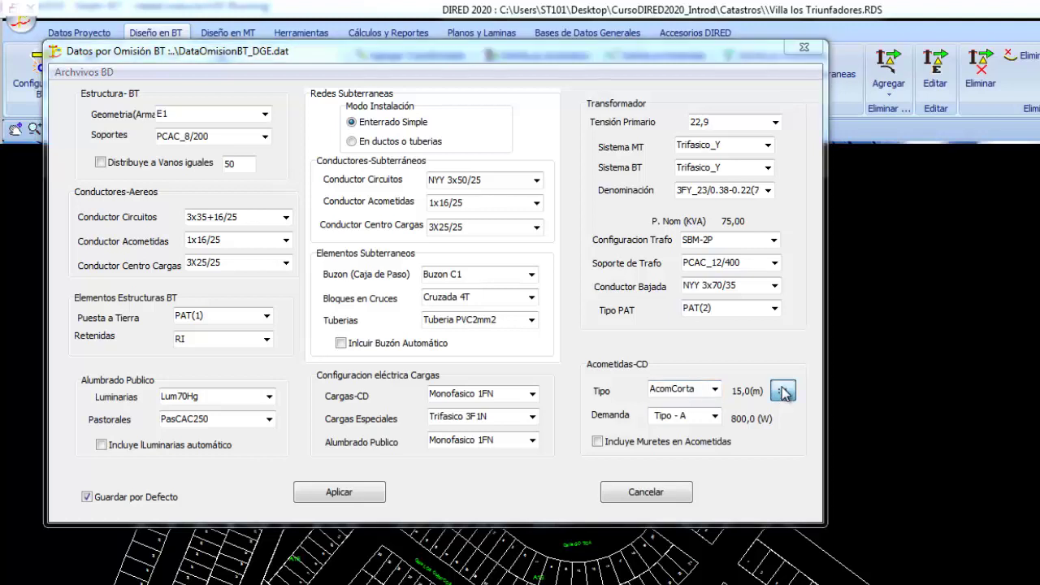
{"action": "left_click", "coordinate": [312, 169]}
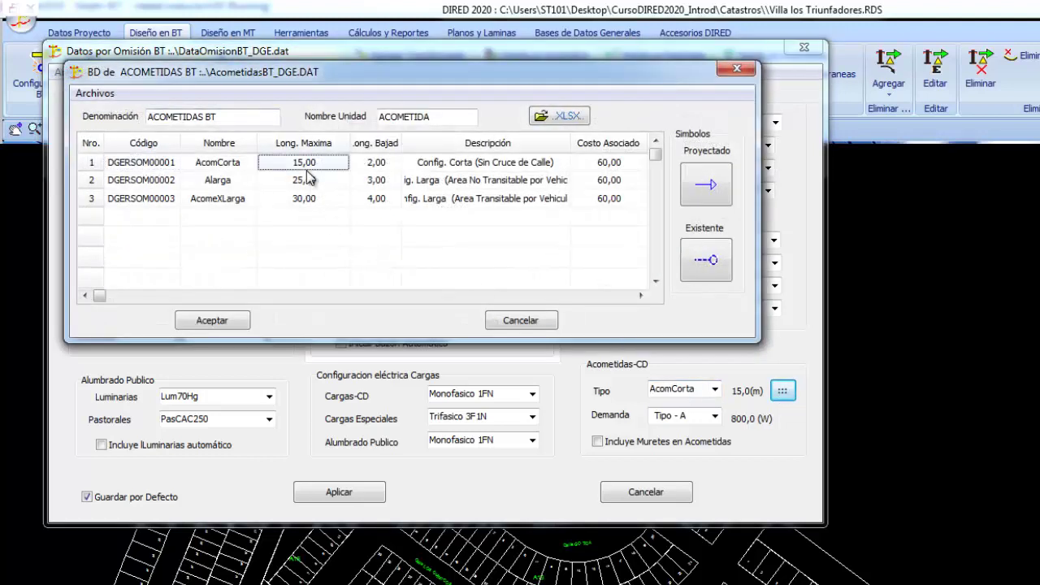
{"action": "left_click", "coordinate": [311, 182]}
{"action": "left_click", "coordinate": [312, 198]}
{"action": "left_click", "coordinate": [311, 180]}
{"action": "left_click", "coordinate": [312, 163]}
{"action": "left_click", "coordinate": [311, 180]}
{"action": "left_click", "coordinate": [308, 200]}
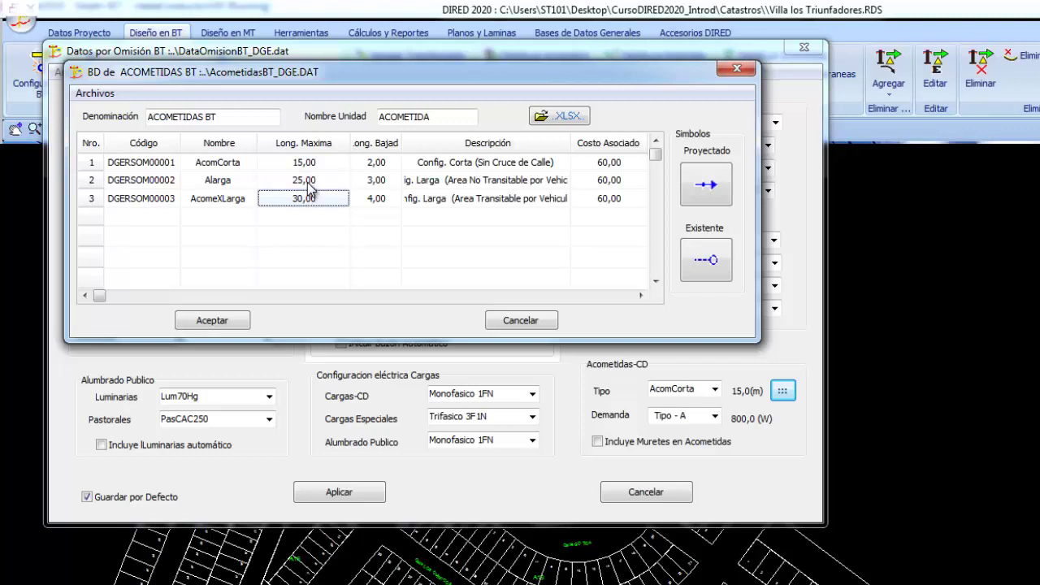
{"action": "left_click", "coordinate": [314, 166]}
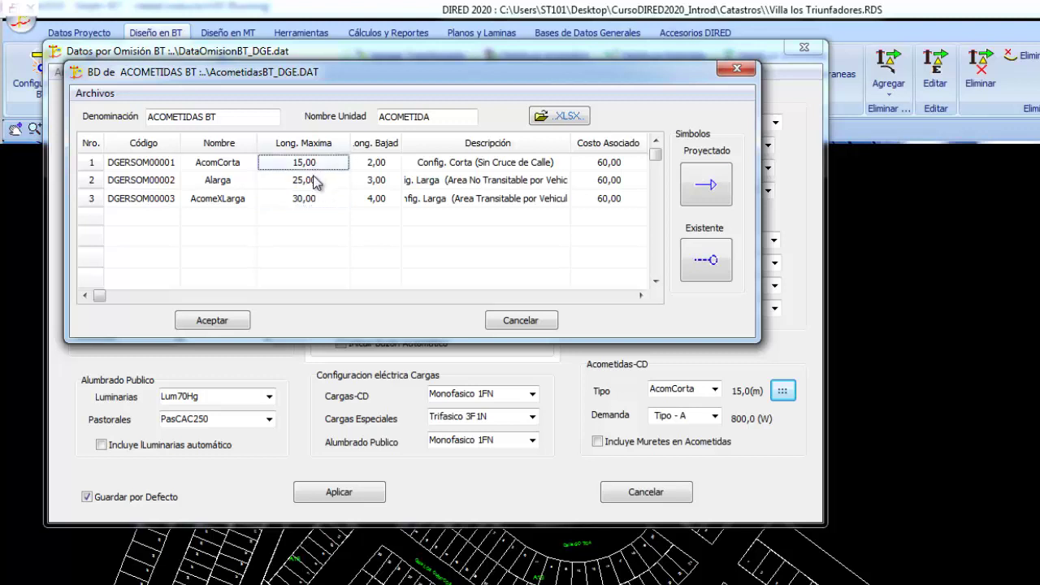
{"action": "left_click", "coordinate": [314, 179]}
{"action": "left_click", "coordinate": [315, 200]}
{"action": "left_click", "coordinate": [219, 322]}
Step: Set the demand to Tipo - A, apply the BT defaults, and move to MT design
{"action": "left_click", "coordinate": [715, 415]}
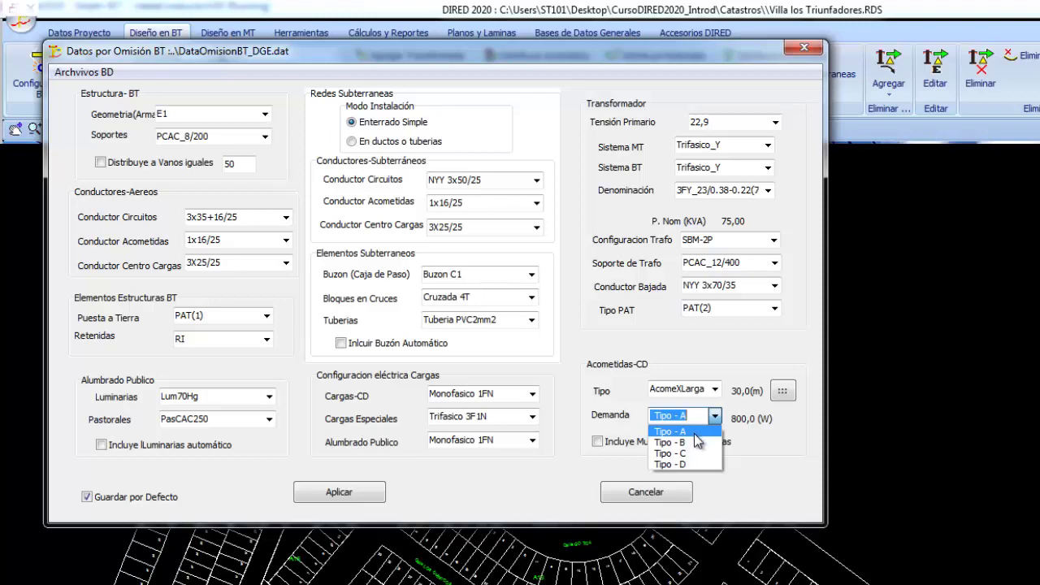
{"action": "left_click", "coordinate": [696, 431]}
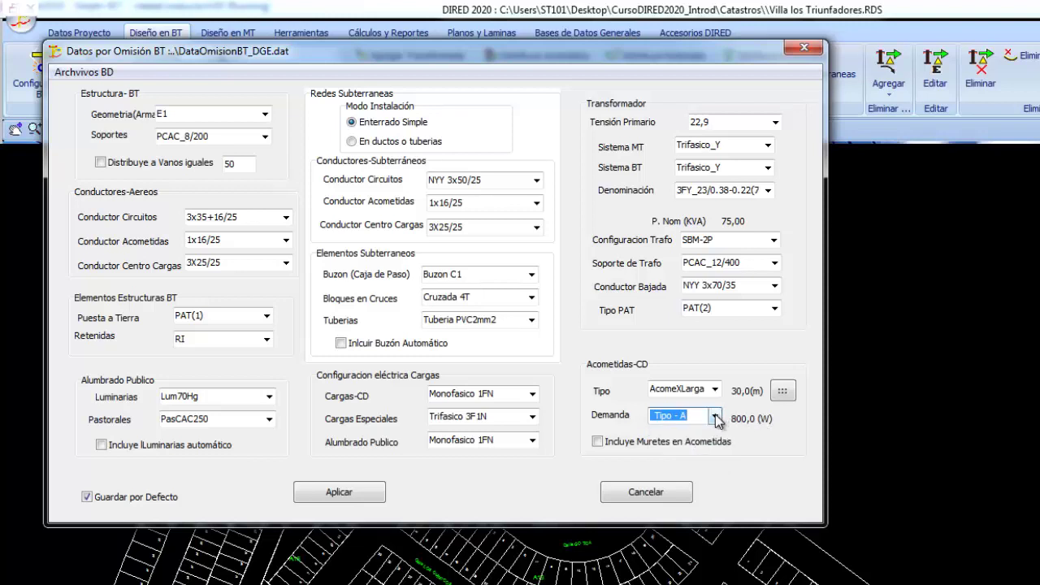
{"action": "left_click", "coordinate": [715, 416]}
{"action": "left_click", "coordinate": [687, 443]}
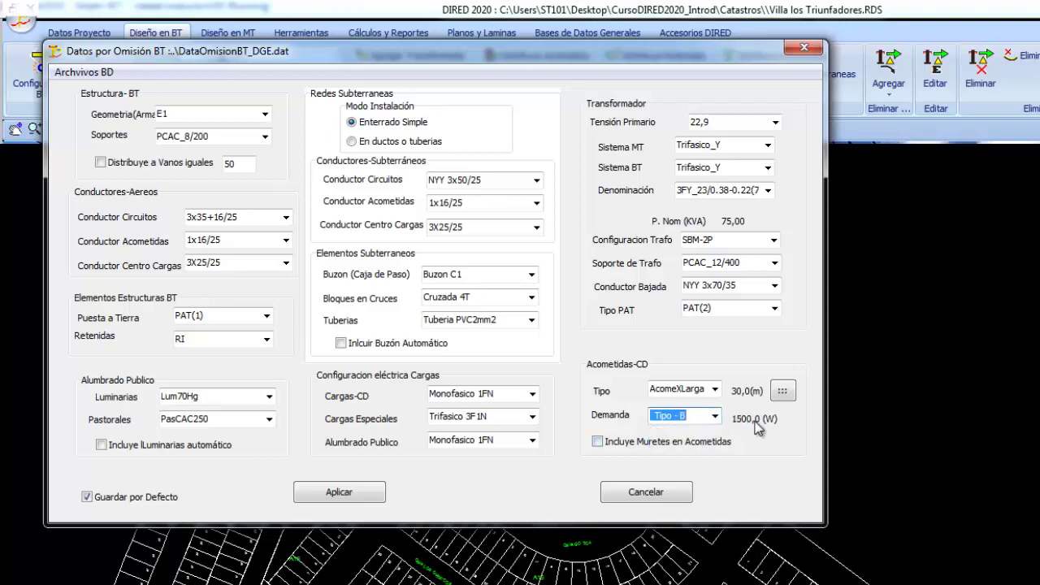
{"action": "left_click", "coordinate": [714, 415]}
{"action": "left_click", "coordinate": [694, 428]}
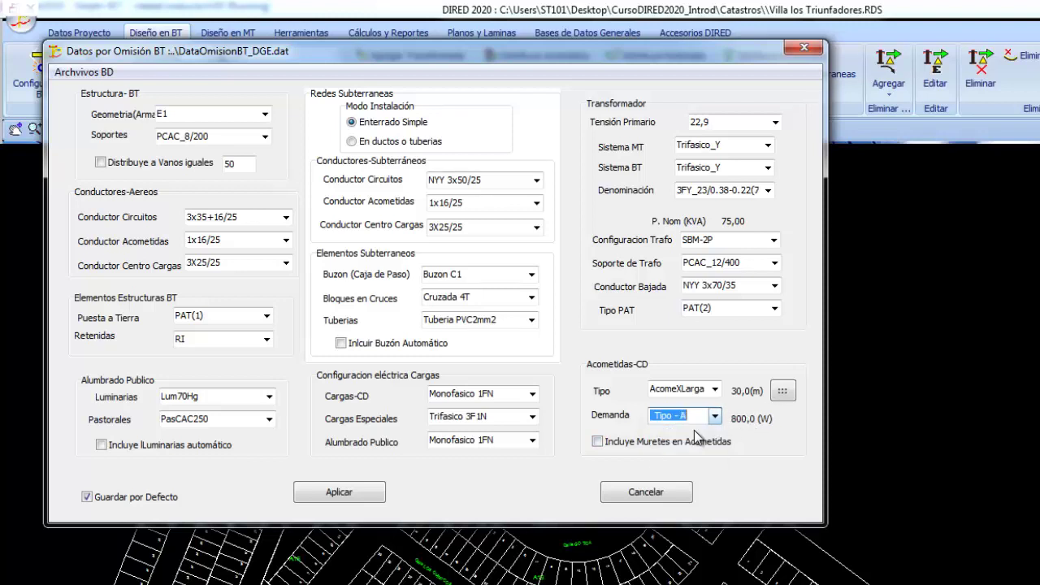
{"action": "key", "text": "Return"}
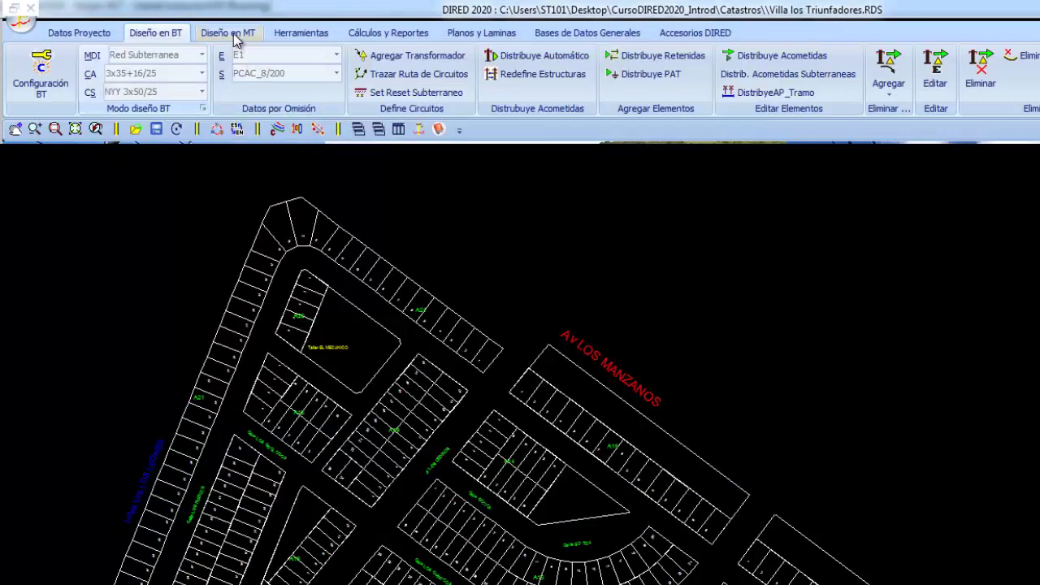
{"action": "left_click", "coordinate": [232, 33]}
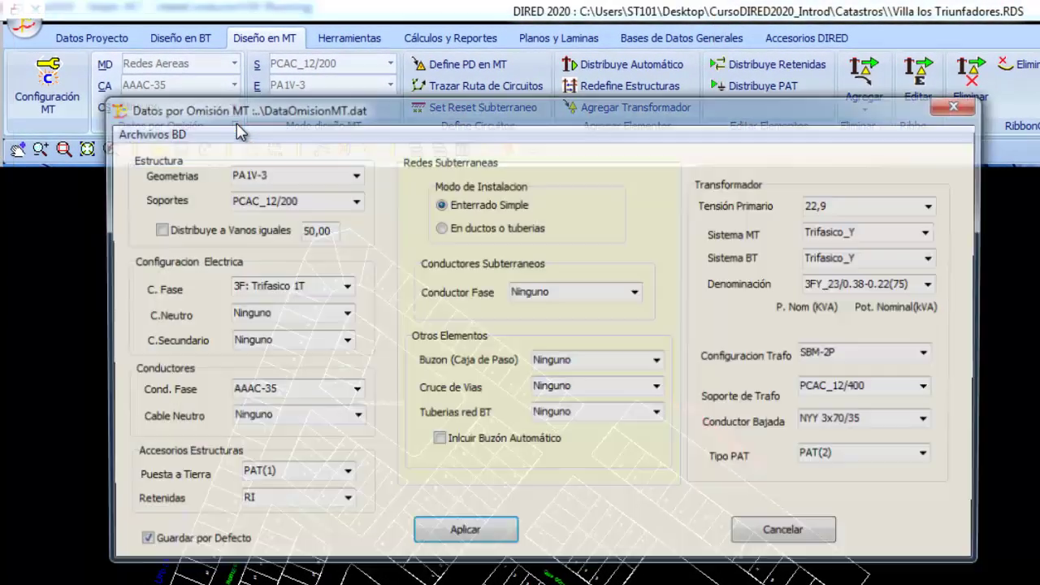
Step: In MT defaults, keep 3F: Trifasico 1T and AAAC-35, and set 1 Cable Neutro
{"action": "left_click", "coordinate": [202, 109]}
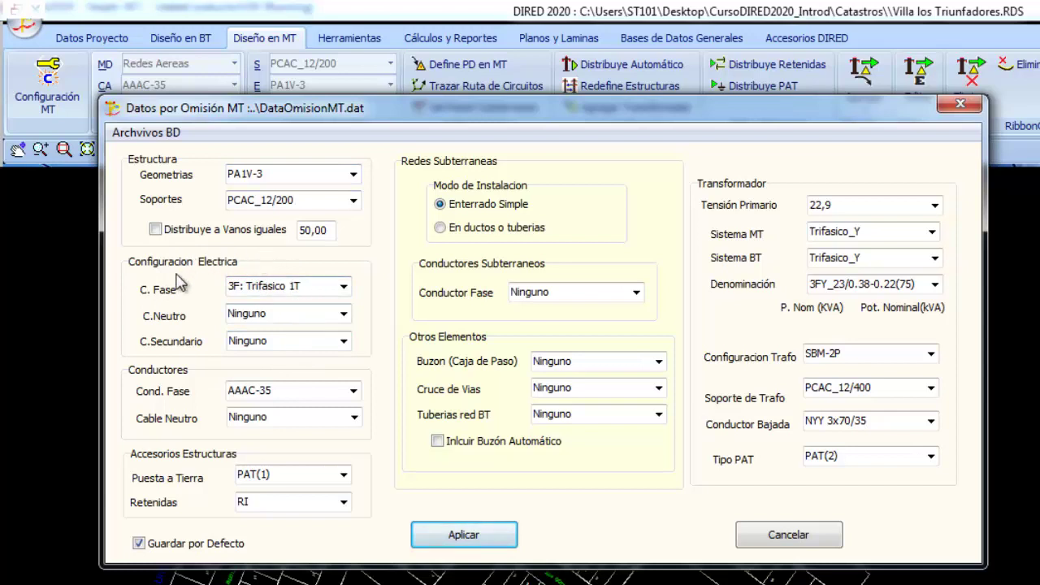
{"action": "left_click", "coordinate": [343, 286]}
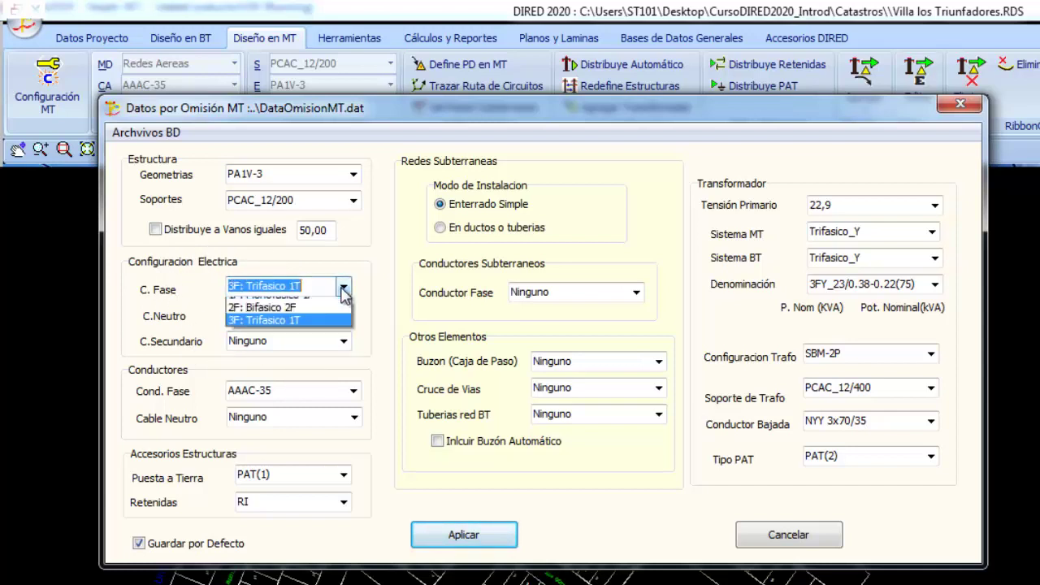
{"action": "left_click", "coordinate": [303, 335]}
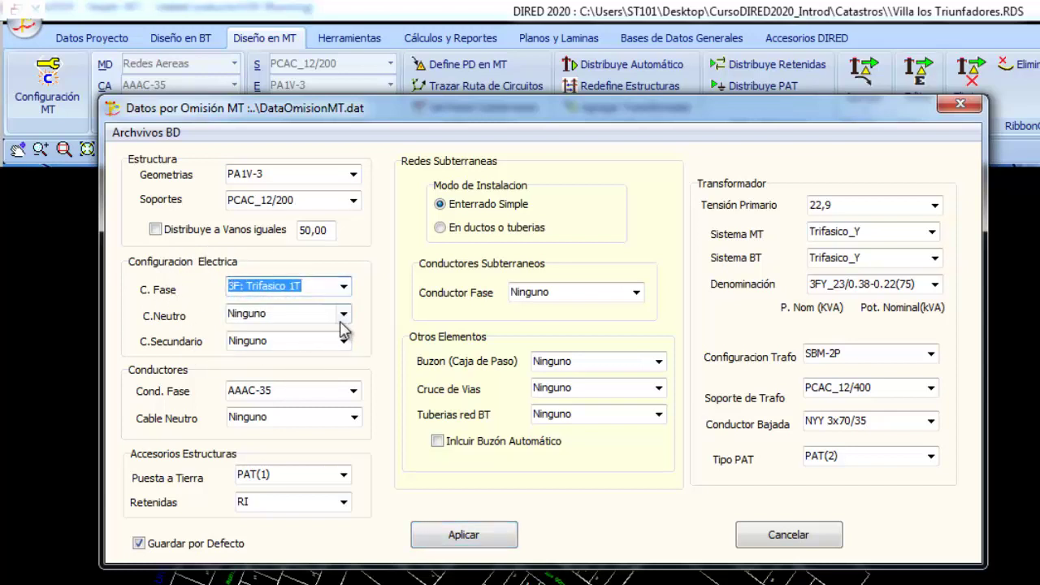
{"action": "left_click", "coordinate": [344, 314]}
{"action": "left_click", "coordinate": [297, 345]}
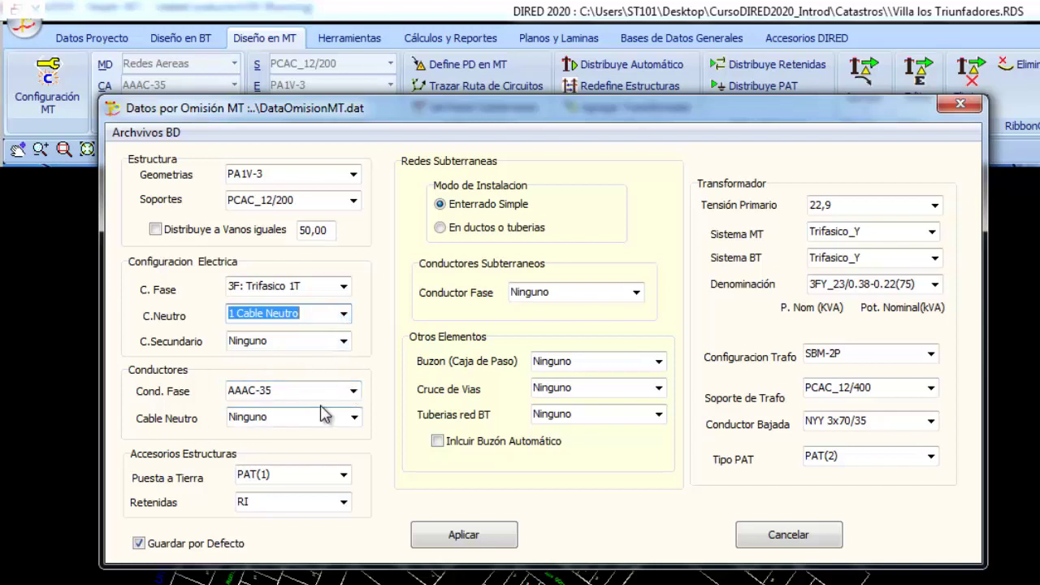
{"action": "left_click", "coordinate": [353, 391]}
{"action": "left_click", "coordinate": [353, 391]}
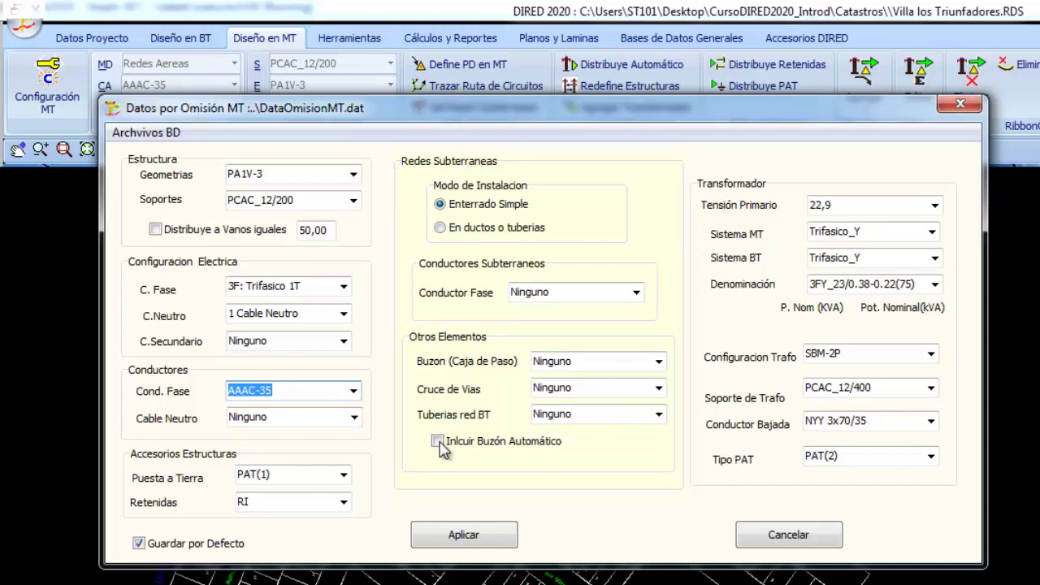
Step: Set underground NYY 3x50, Buzon C1, Cruzada 4T and Tuberia PVC2mm2, then apply
{"action": "left_click", "coordinate": [473, 231]}
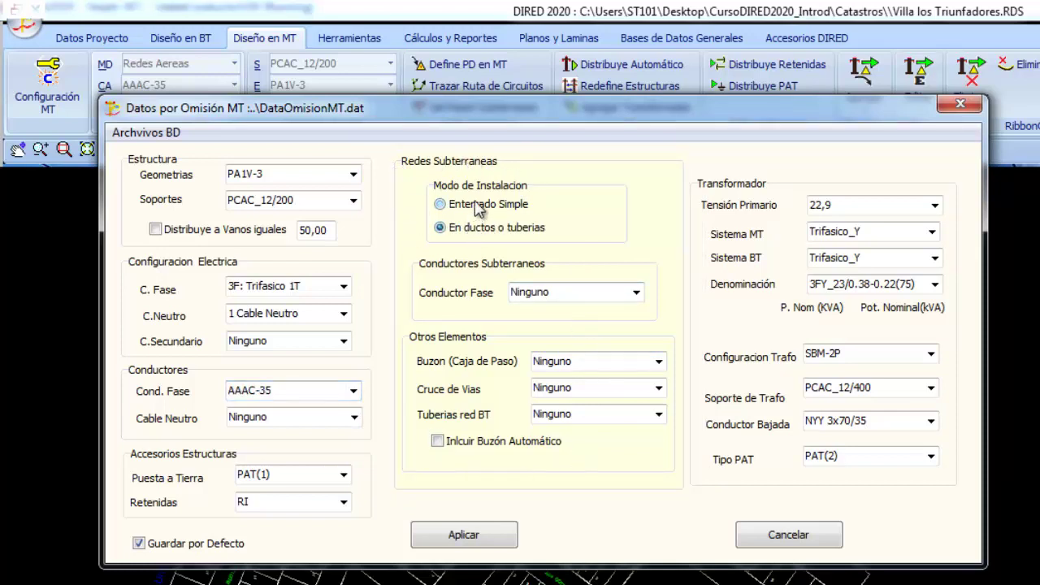
{"action": "left_click", "coordinate": [481, 208]}
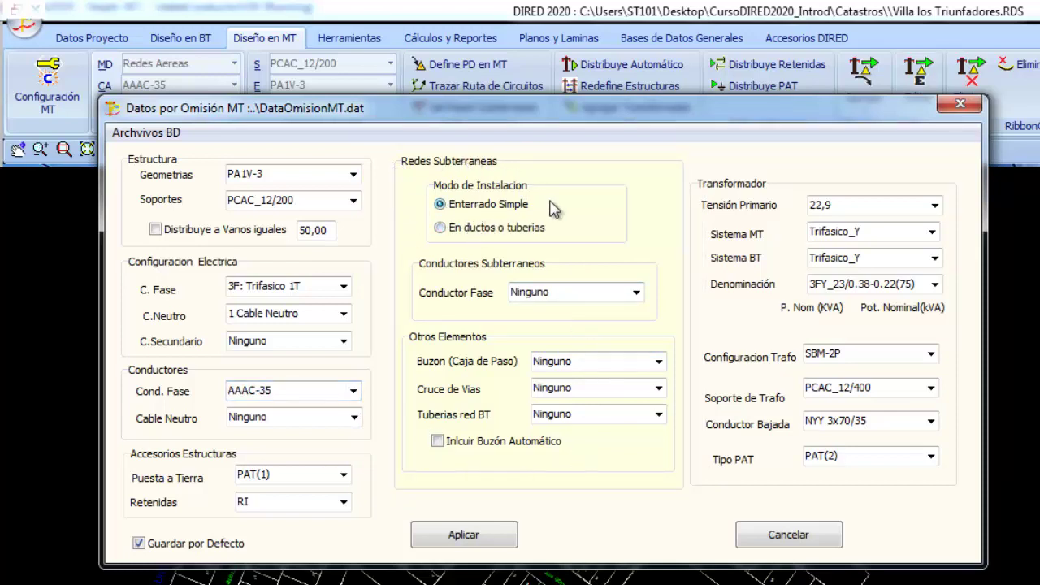
{"action": "left_click", "coordinate": [452, 228]}
{"action": "left_click", "coordinate": [636, 292]}
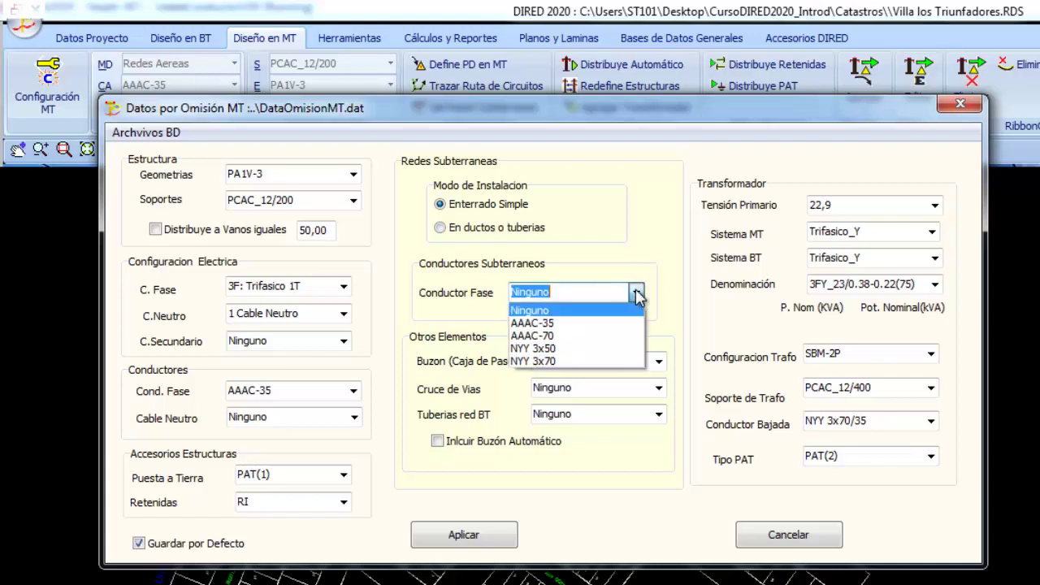
{"action": "left_click", "coordinate": [555, 350]}
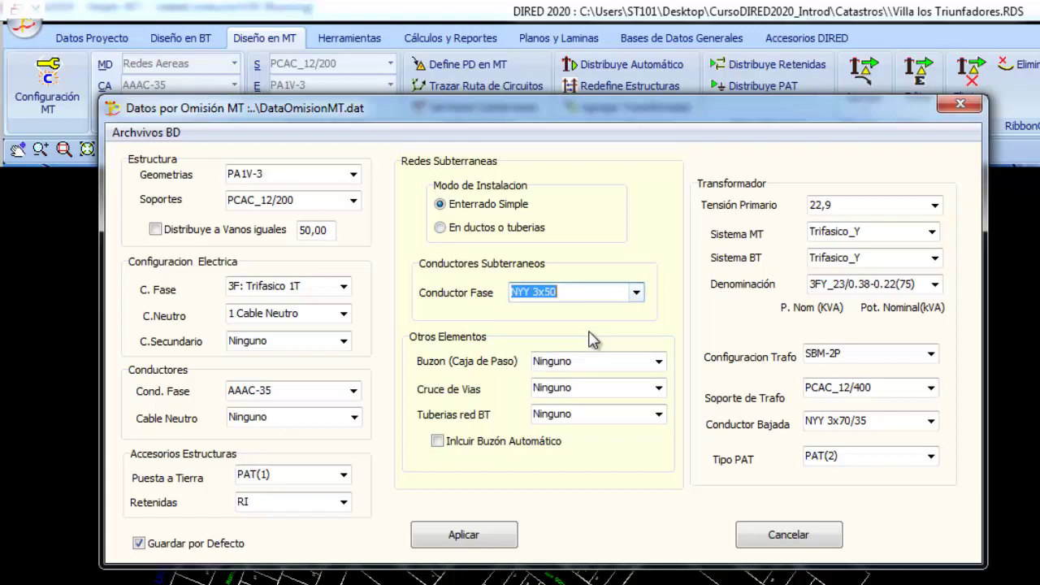
{"action": "left_click", "coordinate": [659, 362]}
{"action": "left_click", "coordinate": [630, 390]}
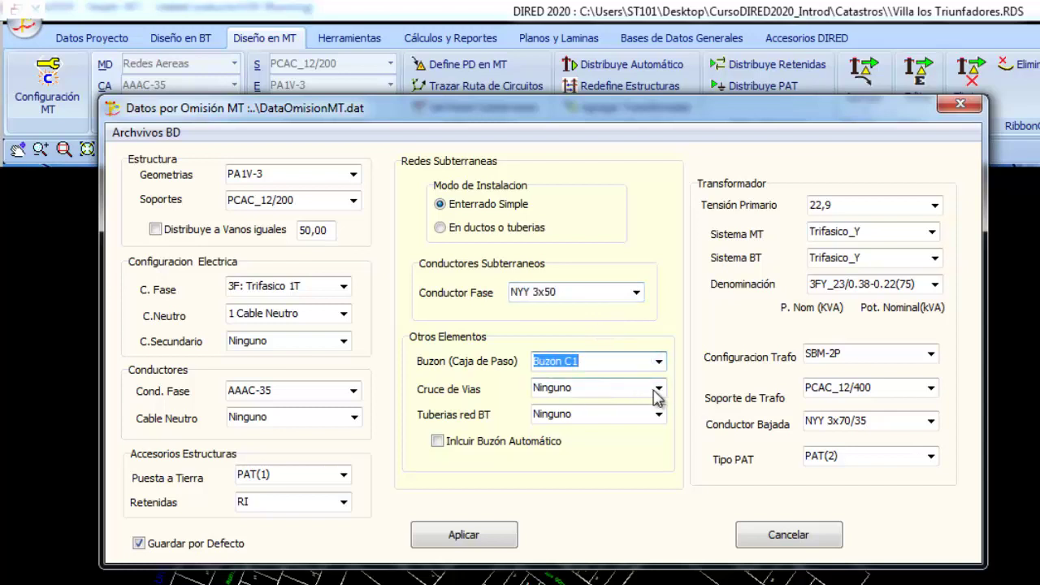
{"action": "left_click", "coordinate": [658, 388]}
{"action": "left_click", "coordinate": [622, 418]}
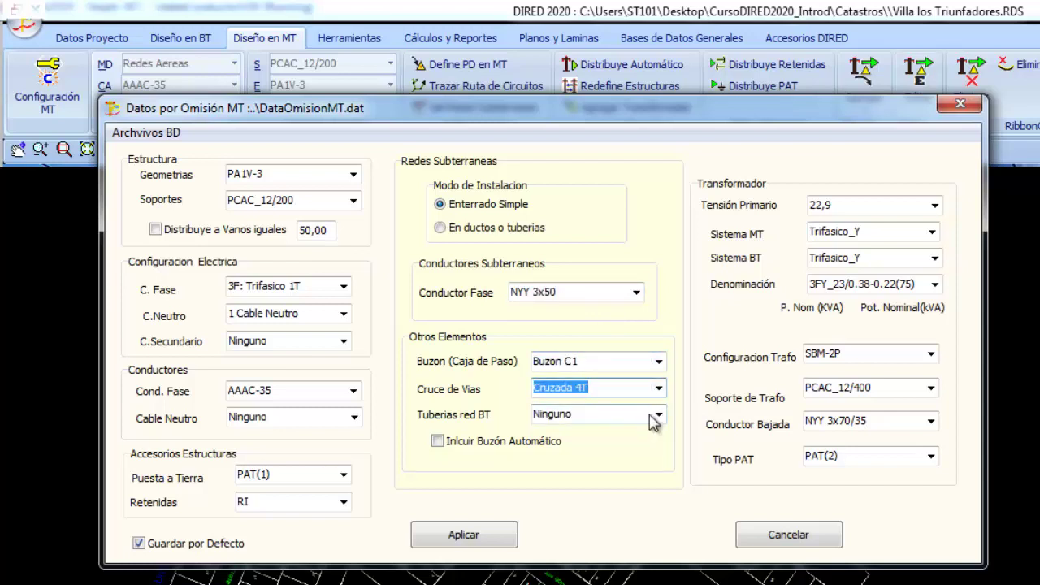
{"action": "left_click", "coordinate": [658, 414]}
{"action": "left_click", "coordinate": [610, 439]}
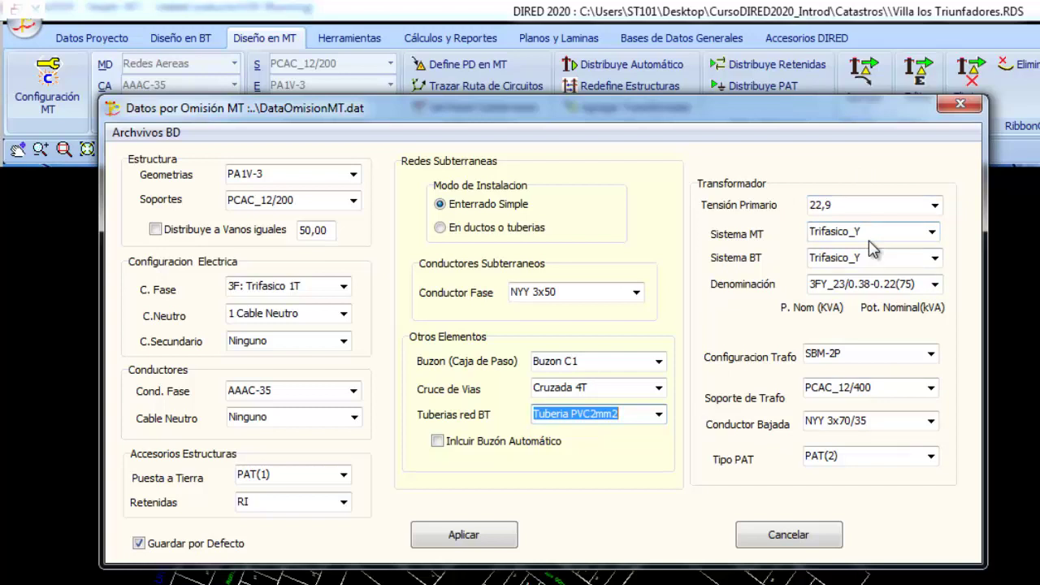
{"action": "left_click", "coordinate": [464, 543]}
Step: Back in BT design, apply the general BT configuration with Tipo - A demand at 800 W
{"action": "left_click", "coordinate": [180, 37]}
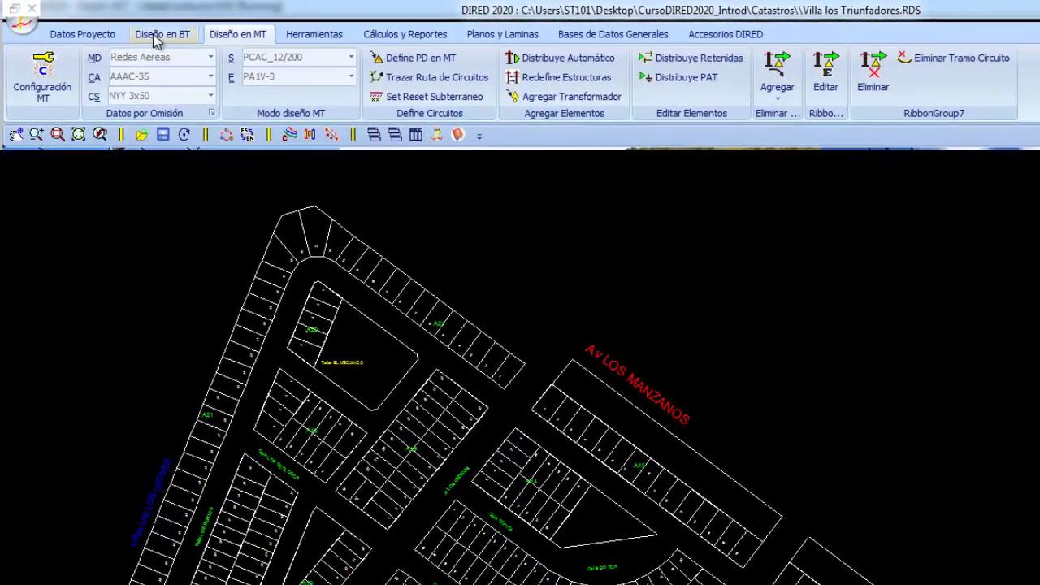
{"action": "left_click", "coordinate": [50, 81]}
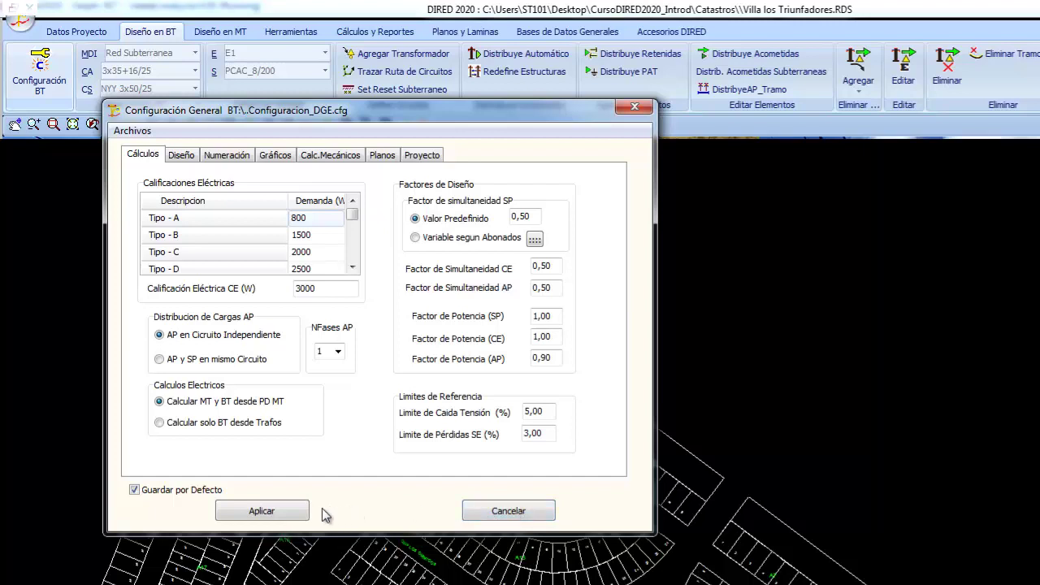
{"action": "left_click", "coordinate": [298, 514]}
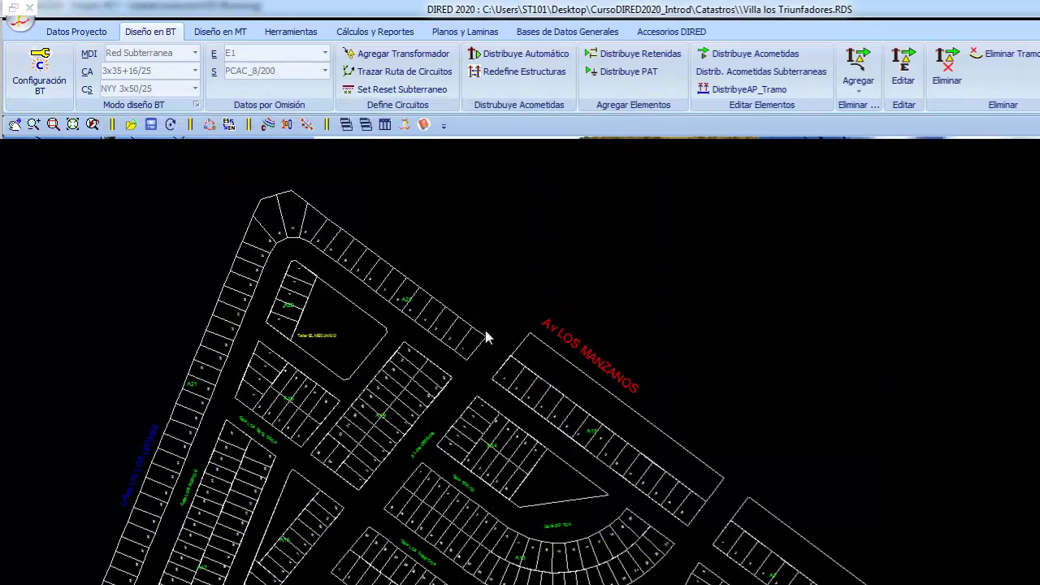